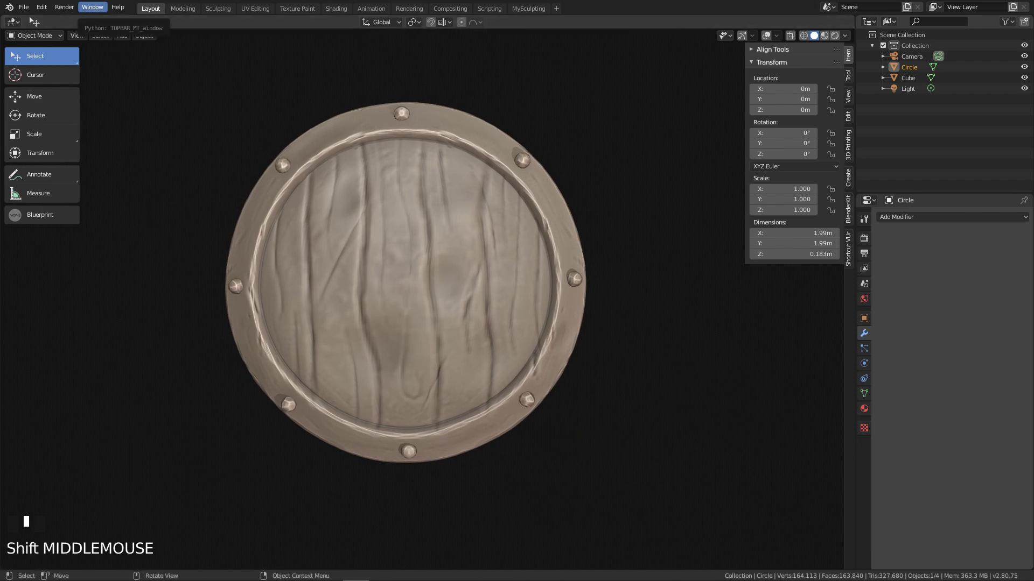
middle_drag(382, 260, 372, 280)
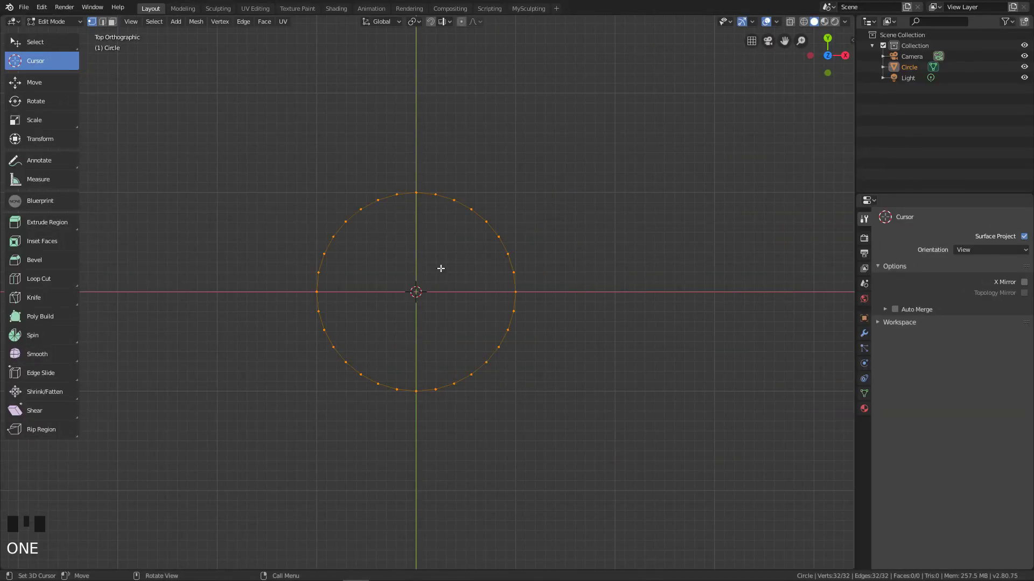
Step: Extrude the circle's edge loop in place and scale the new loop to 0.8 to form a flat ring
scroll(441, 267, up, 1)
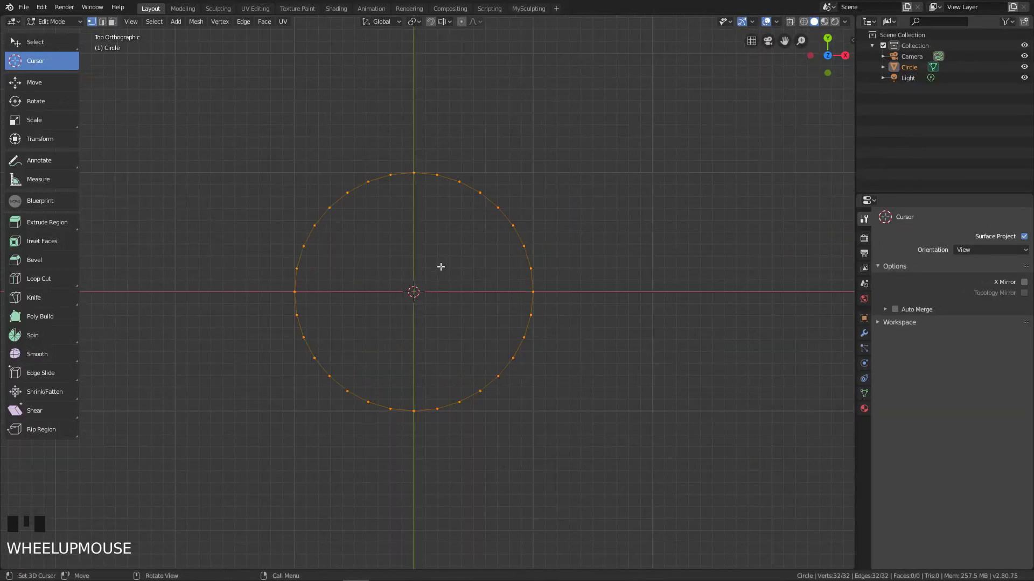
scroll(441, 267, up, 1)
scroll(689, 350, up, 1)
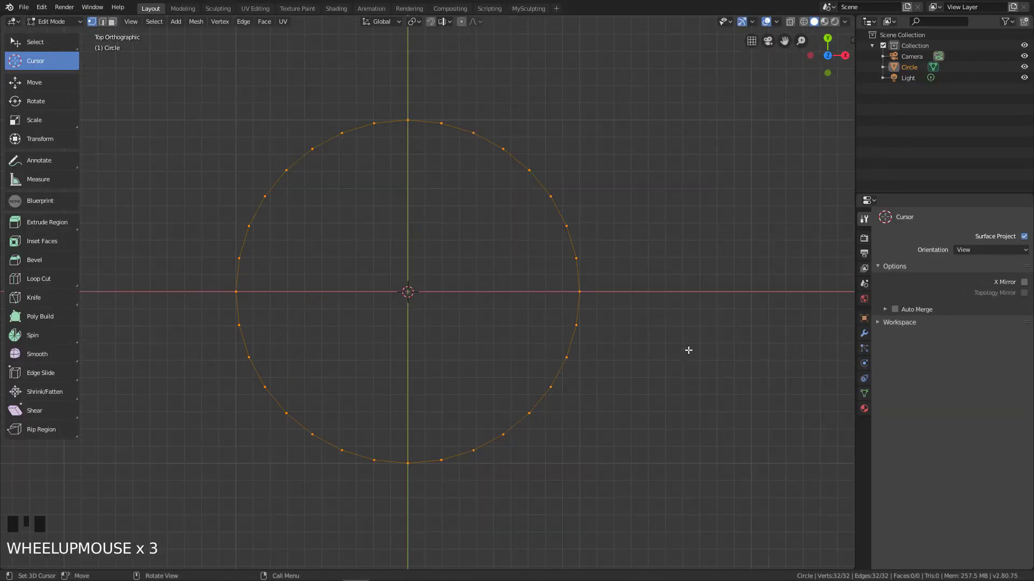
key(e)
right_click(725, 351)
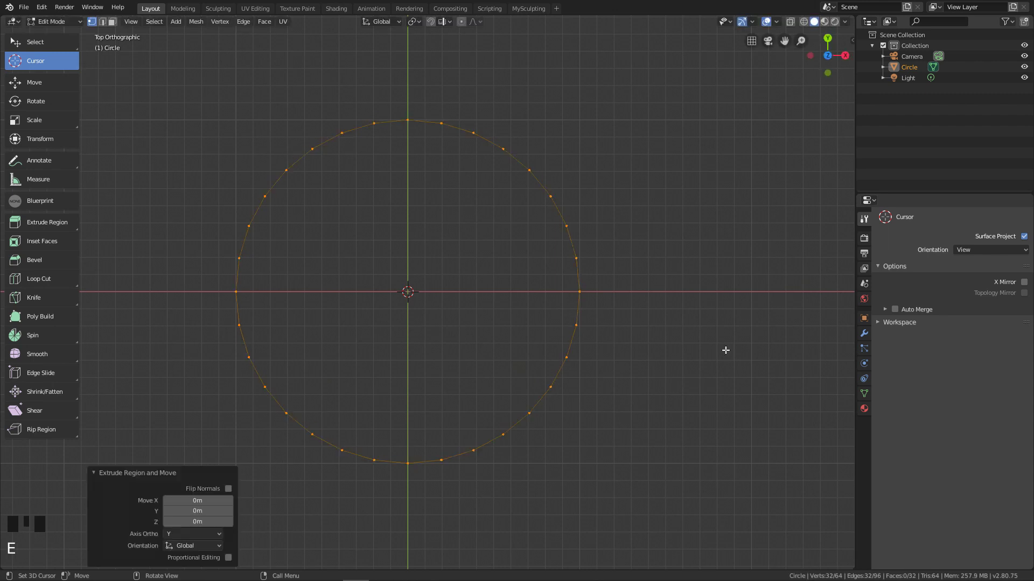
key(s)
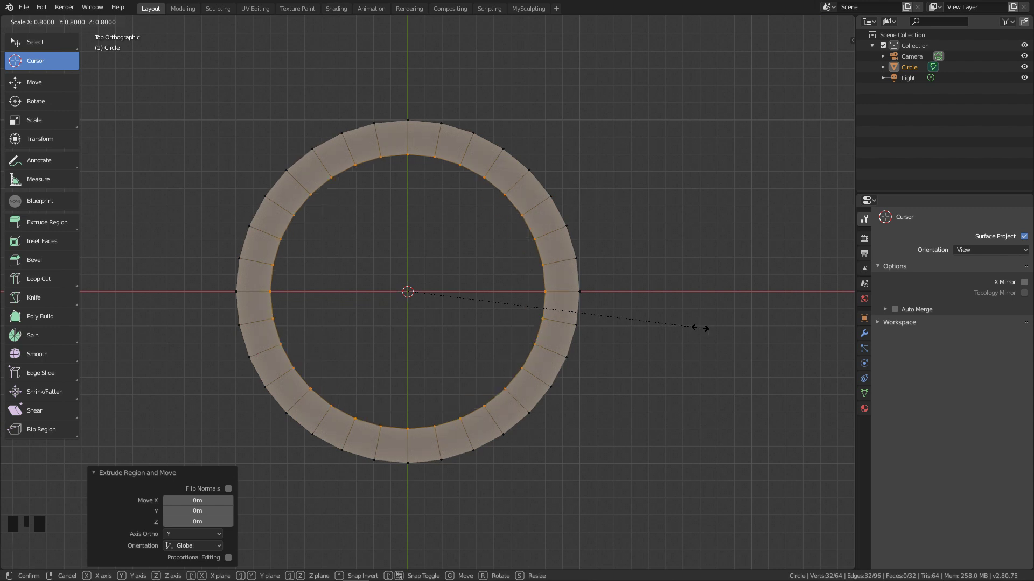
click(699, 328)
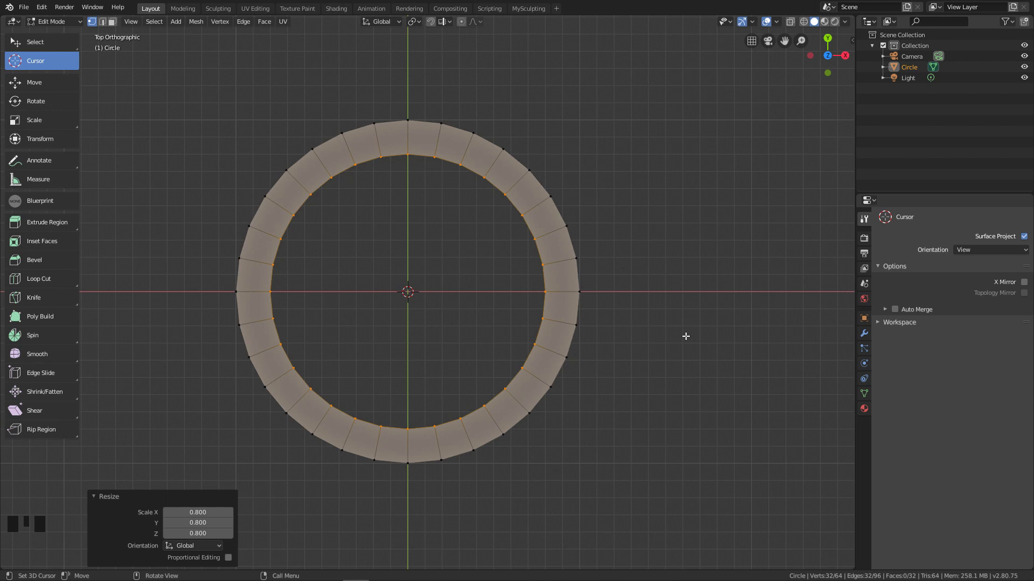
Step: Fill the ring's open centre with Grid Fill
key(space)
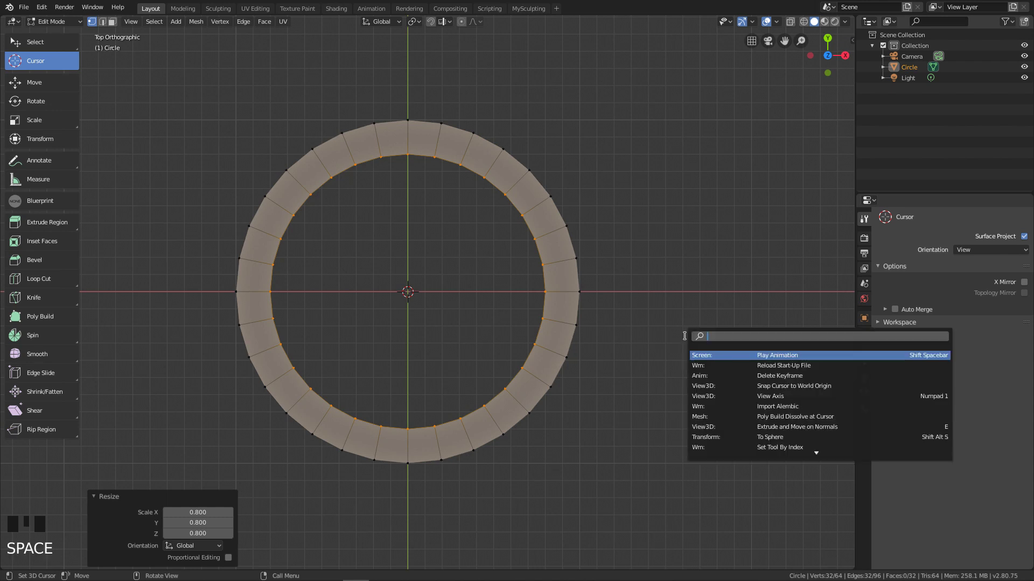
text(gri)
key(Down)
key(Down)
key(Return)
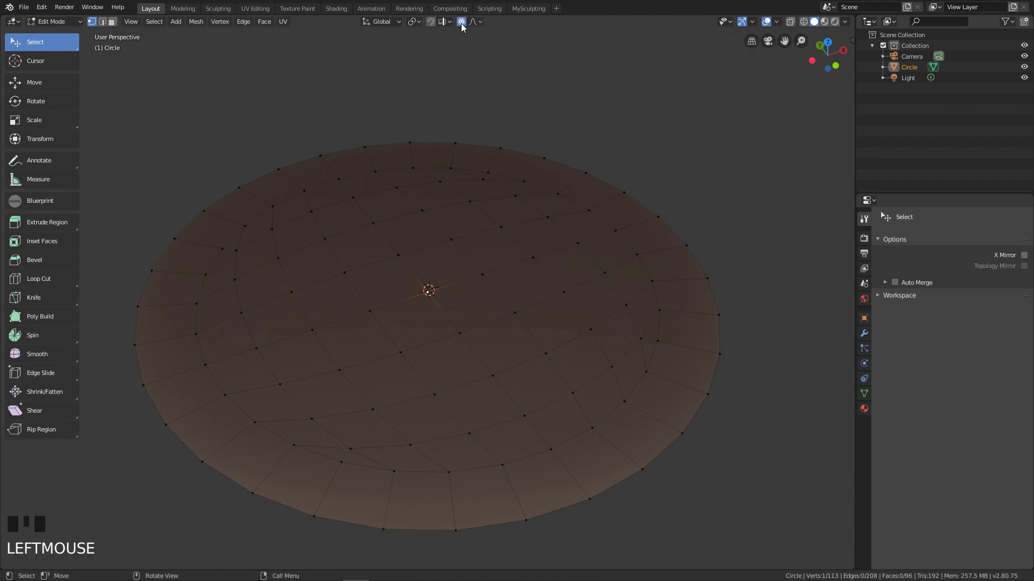
Step: Set the proportional editing falloff to Sphere
click(477, 21)
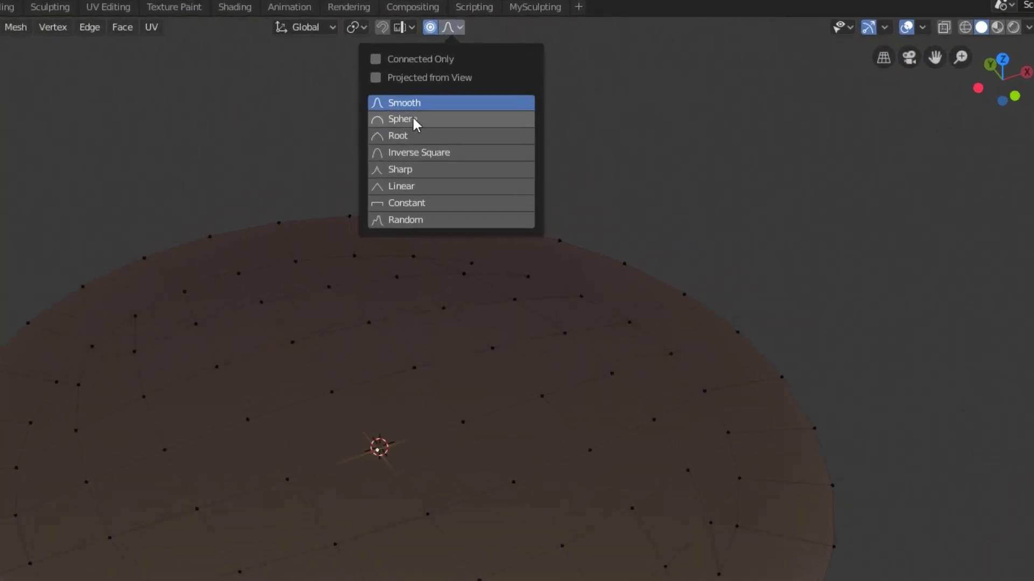
click(413, 120)
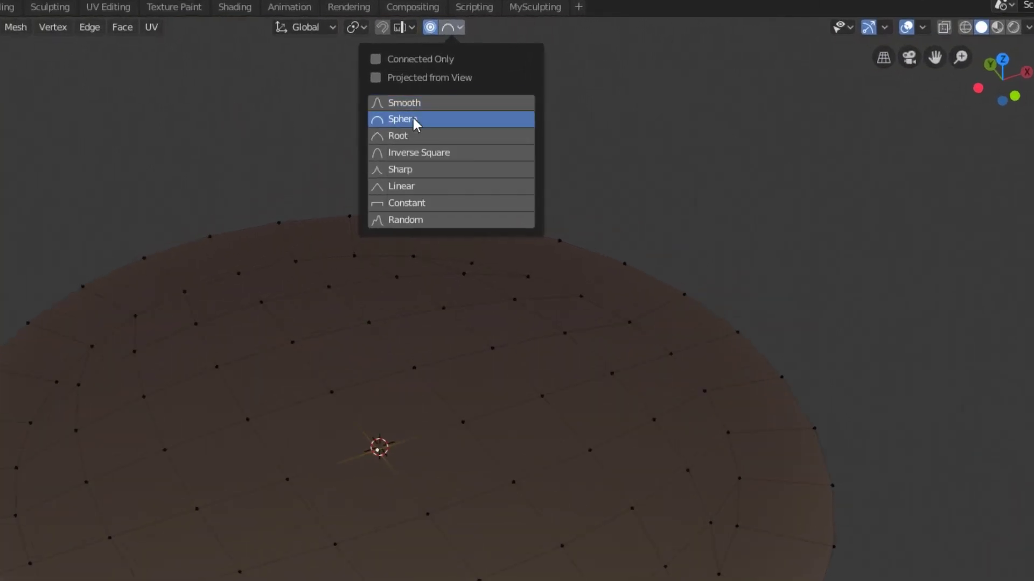
key(g)
key(z)
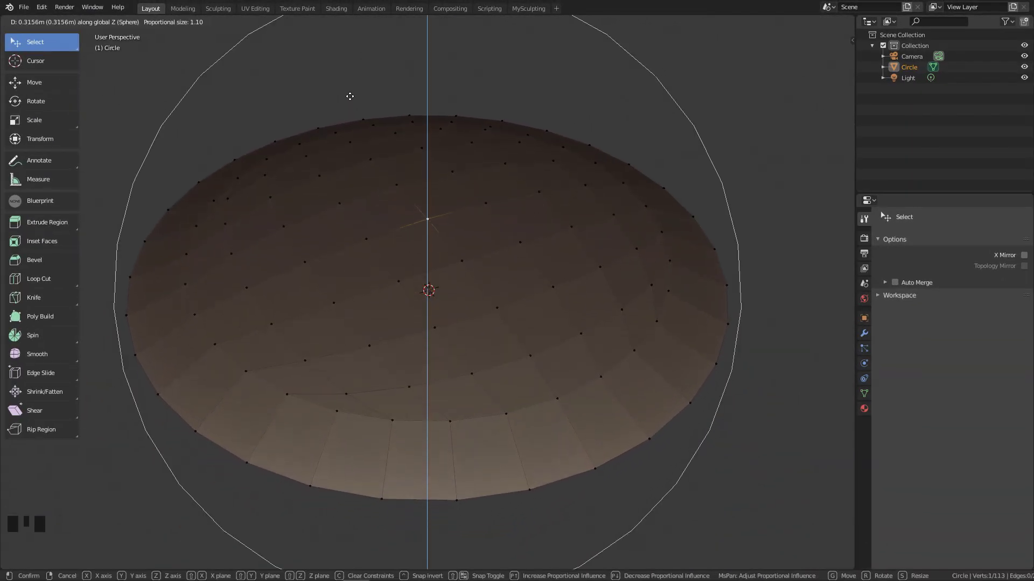
click(350, 96)
middle_drag(351, 96, 350, 170)
Step: Raise the disc's centre vertex along Z with a proportional size of 1.10 to shape a dome
key(g)
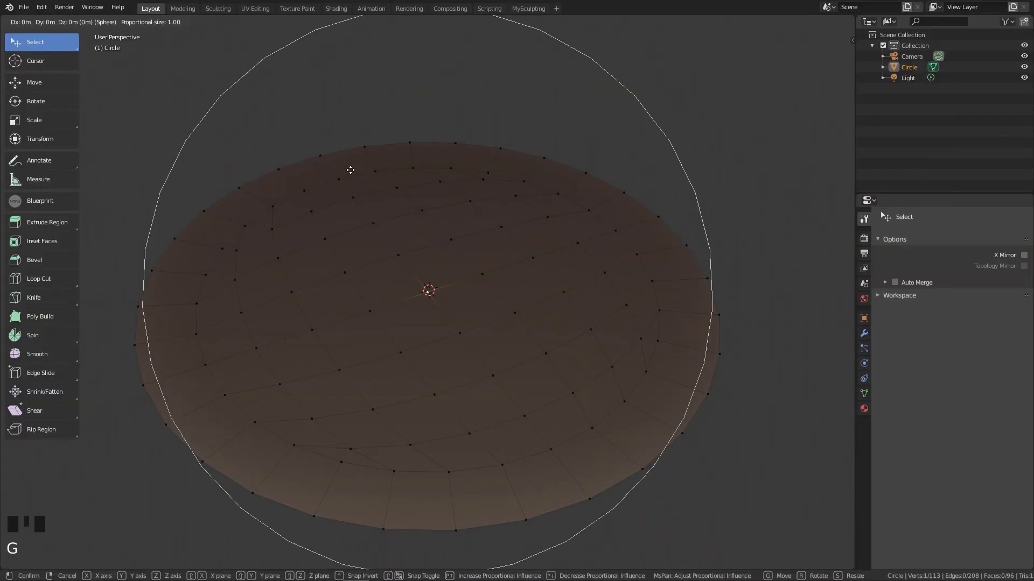
scroll(351, 170, up, 1)
scroll(351, 170, up, 4)
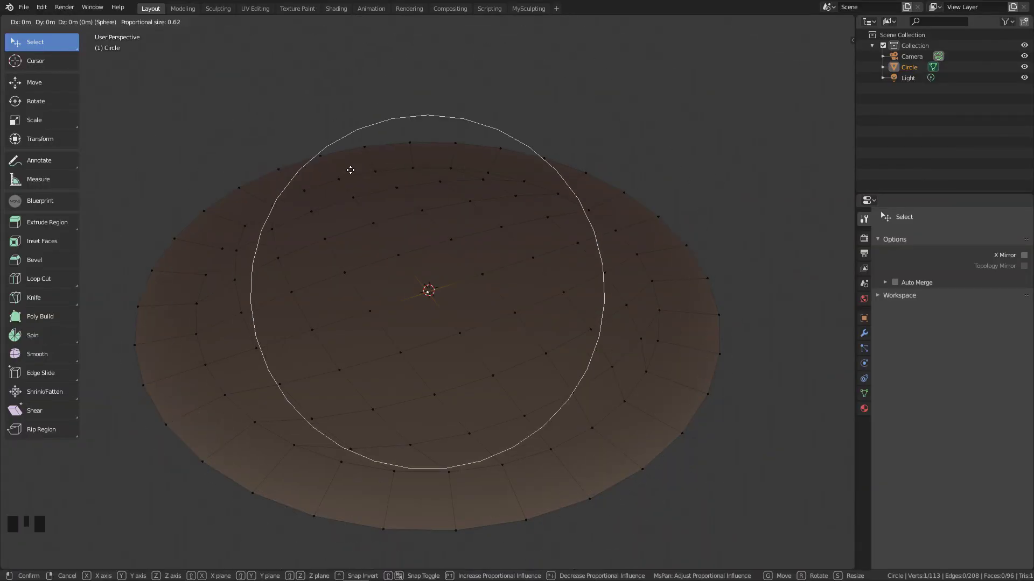
scroll(350, 170, down, 6)
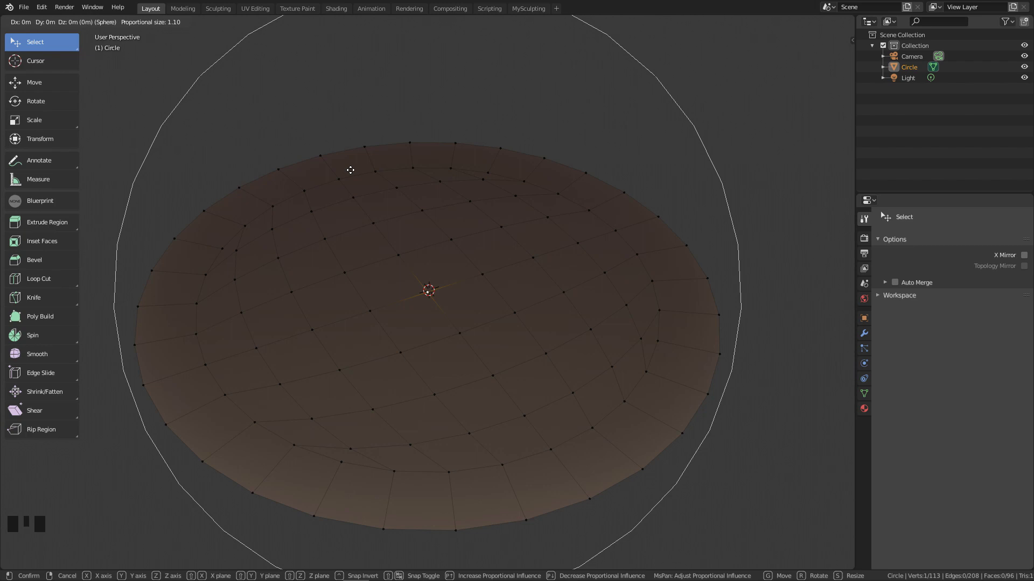
key(z)
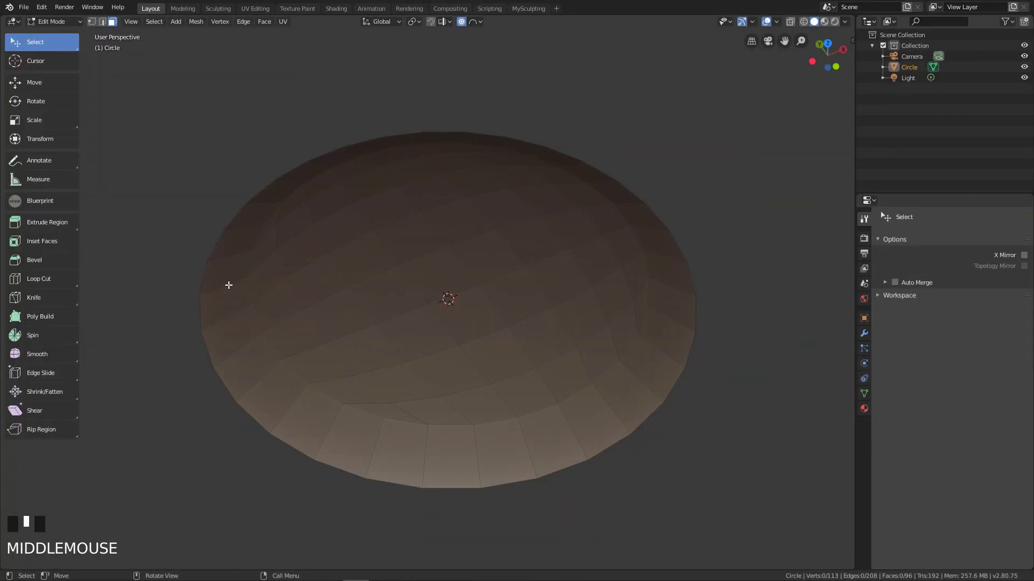
Step: Select the outer ring of faces and inset it with about 0.021 m thickness and about -0.046 m depth
click(228, 285)
alt+click(229, 285)
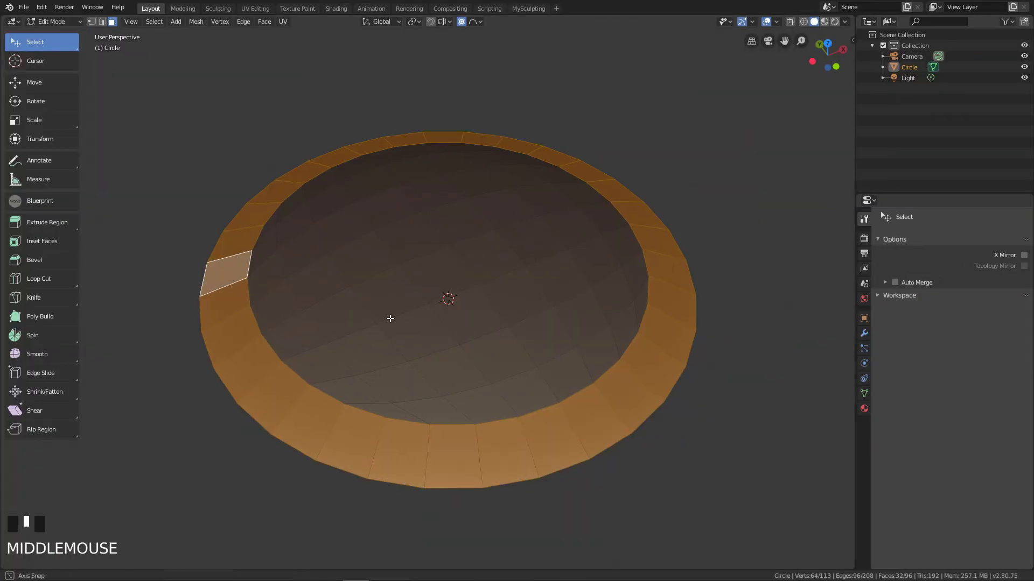
middle_drag(391, 318, 495, 311)
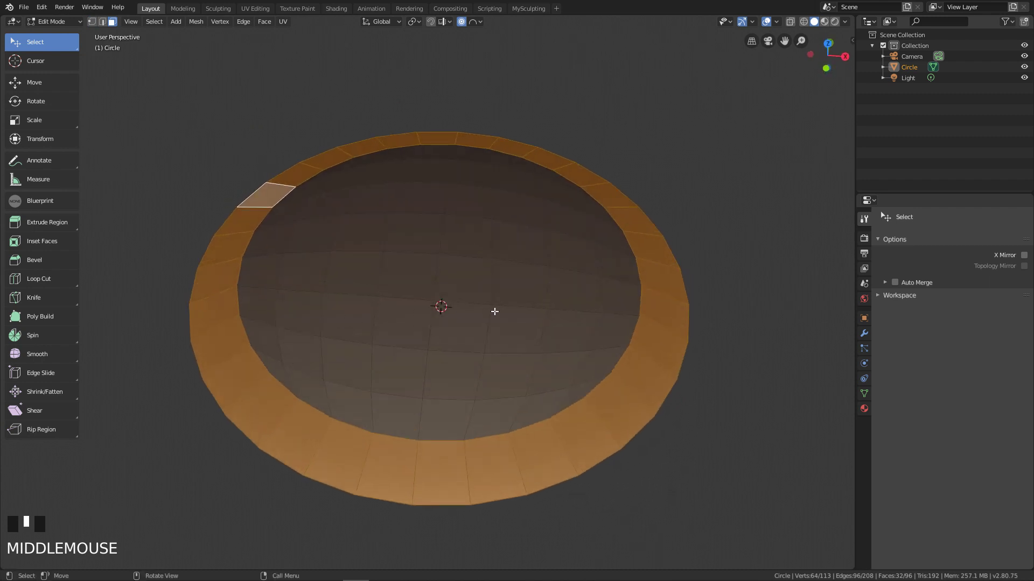
middle_drag(680, 339, 708, 388)
key(i)
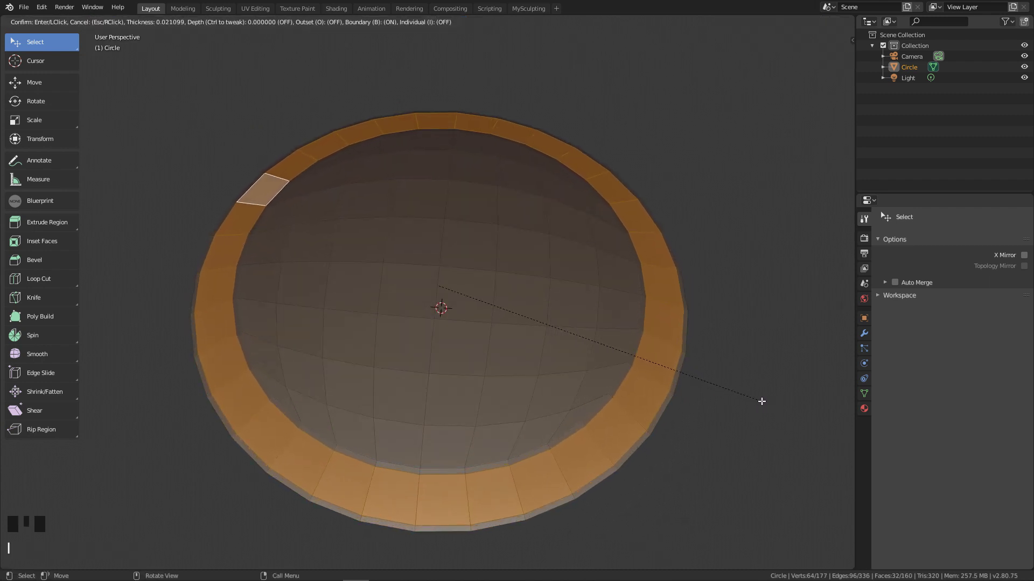
key(ctrl)
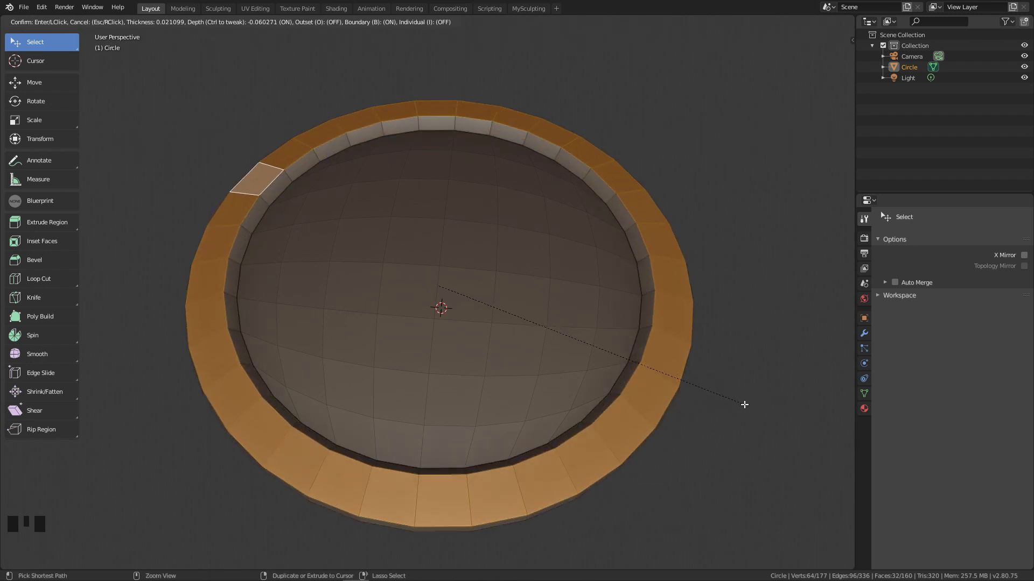
click(749, 402)
middle_drag(748, 403, 482, 384)
scroll(526, 418, down, 2)
Step: Return to Object Mode and add a Bevel modifier to the shield
key(Tab)
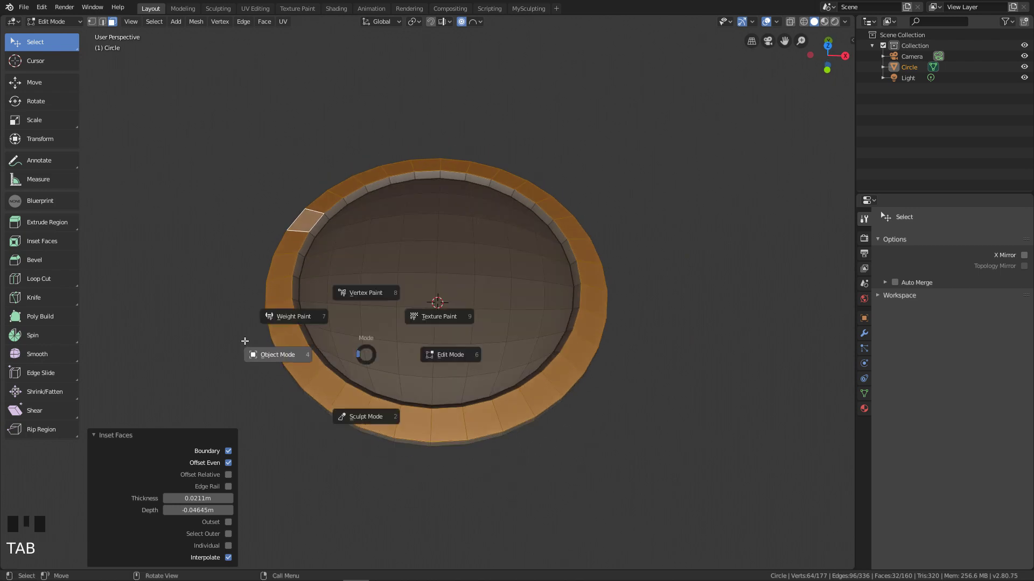
click(277, 352)
middle_drag(277, 353, 384, 343)
scroll(384, 306, up, 3)
scroll(392, 328, down, 2)
click(864, 333)
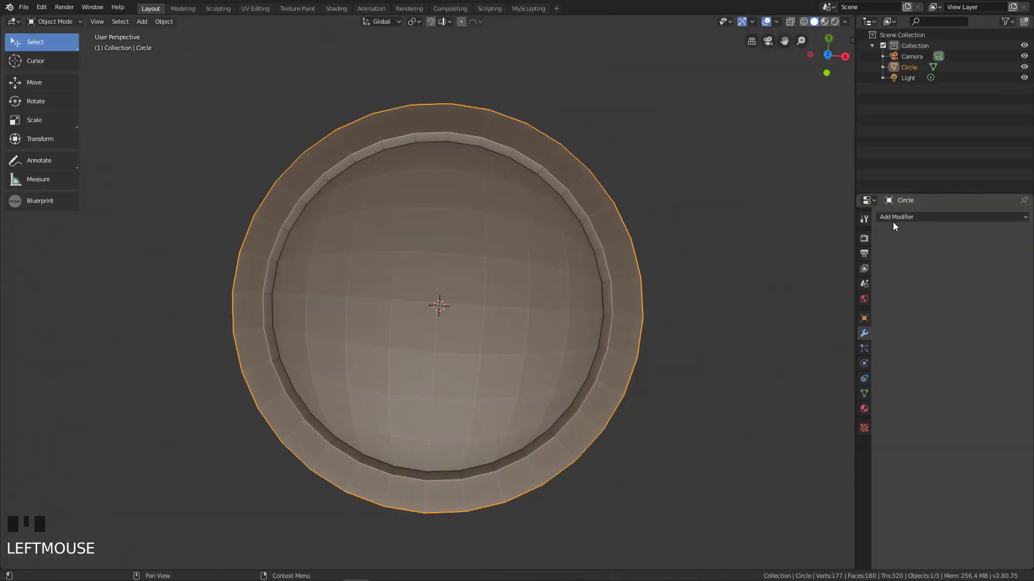
click(894, 220)
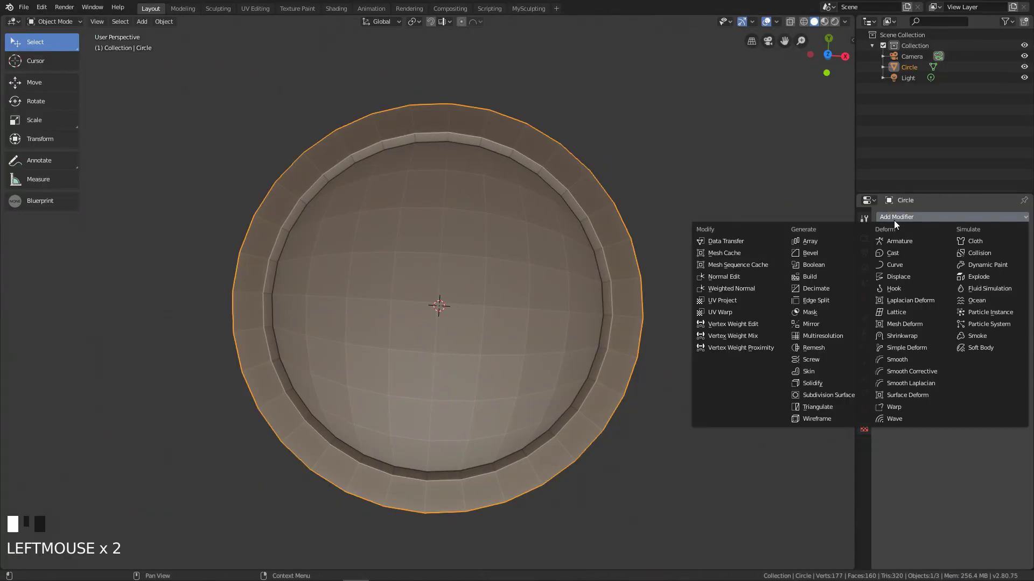
click(813, 253)
shift+middle_drag(690, 341, 576, 342)
scroll(538, 354, up, 2)
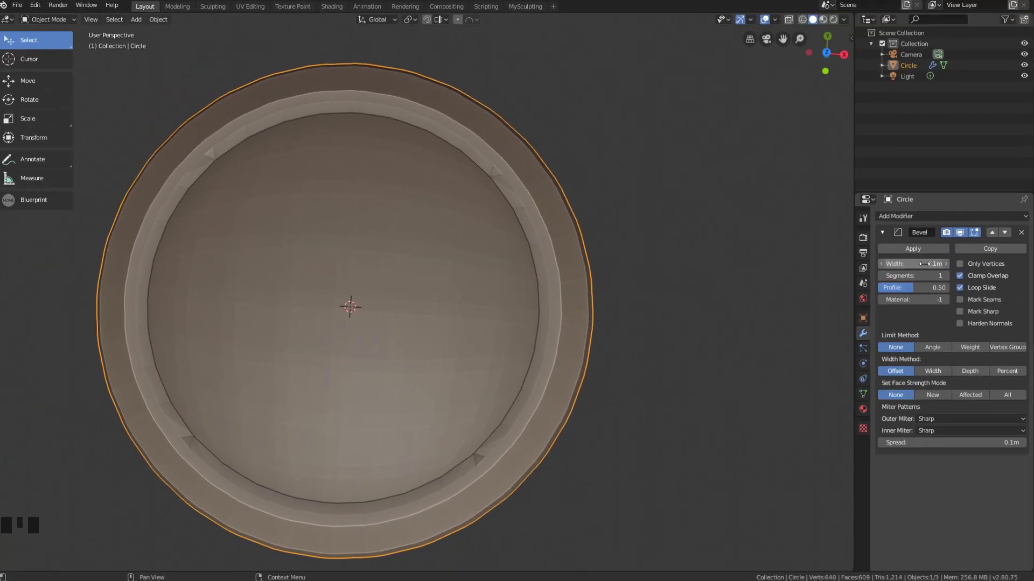
Step: Set the Bevel modifier's width to 0.01 m and its segments to 3
drag(914, 264, 894, 265)
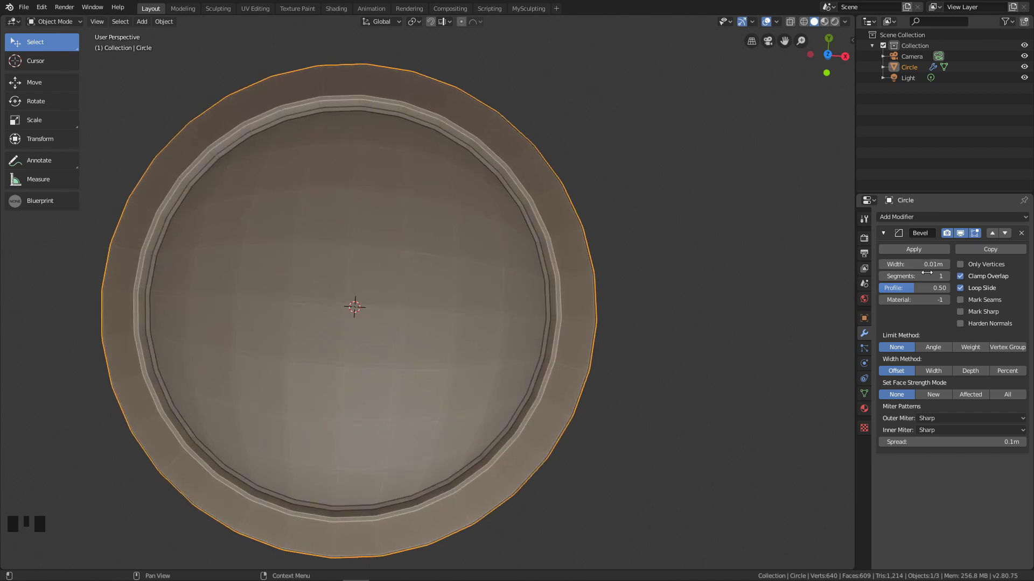
click(947, 276)
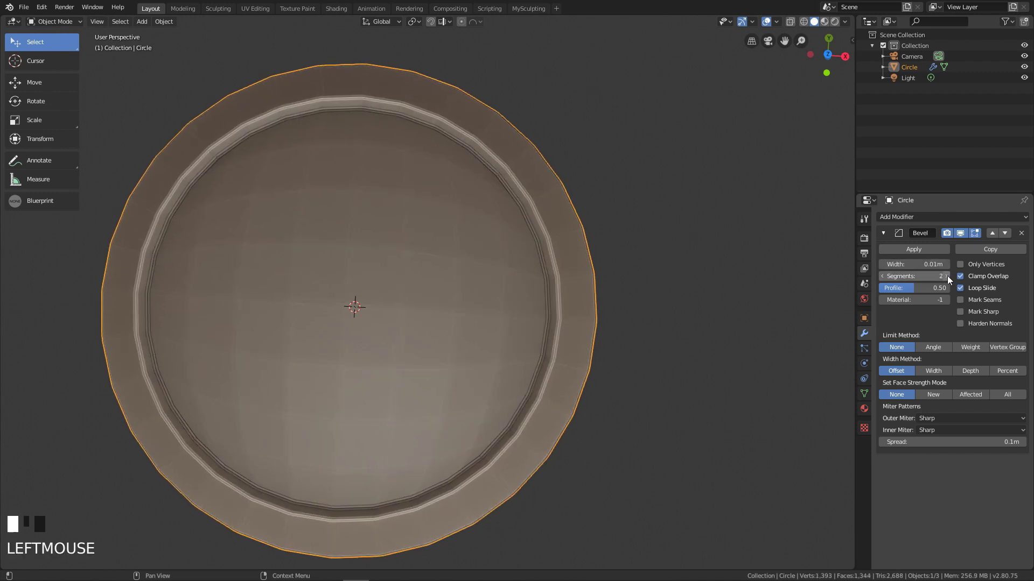
click(947, 277)
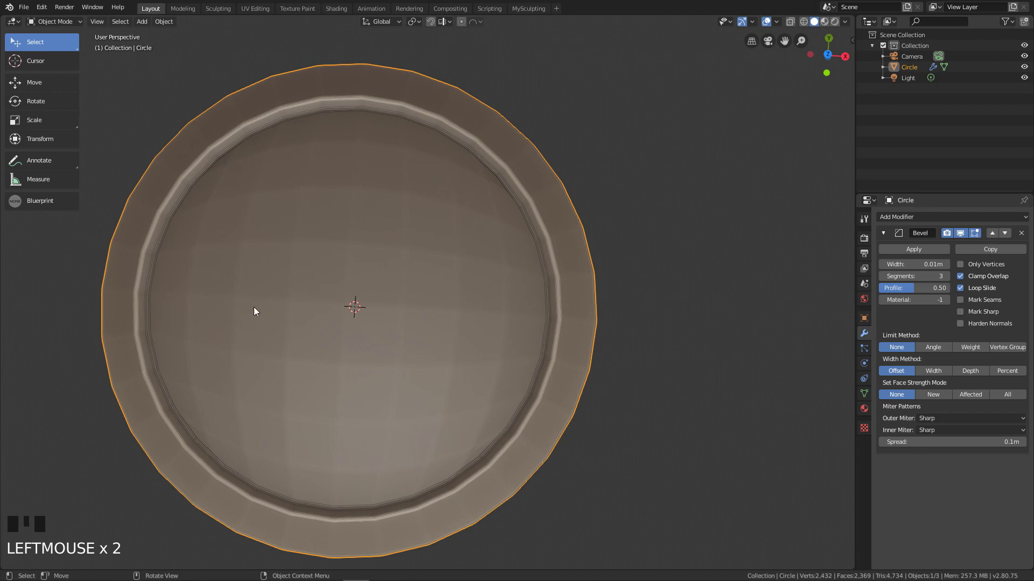
Step: Set the Bevel modifier's limit method to Weight
middle_drag(253, 308, 267, 280)
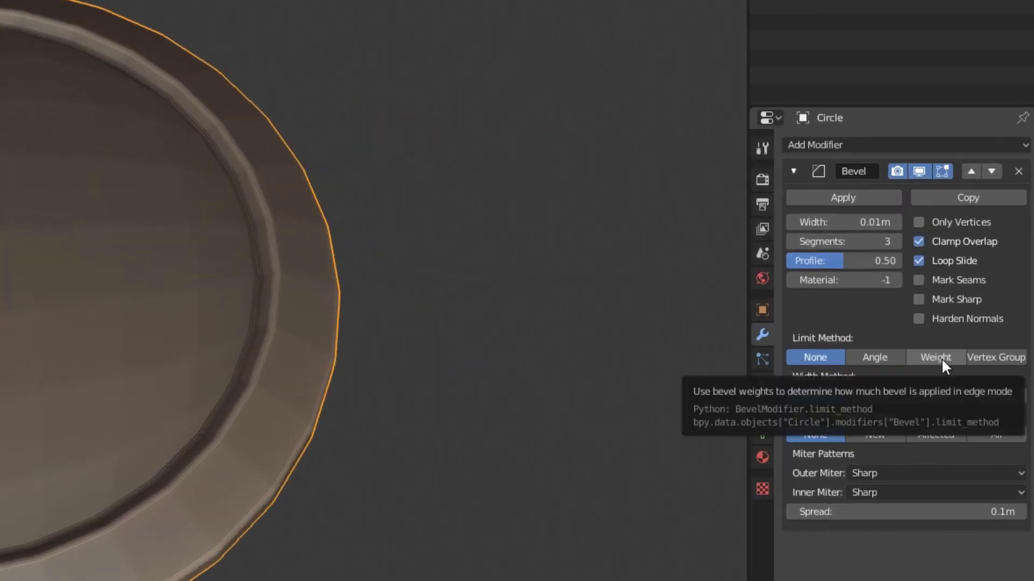
click(974, 351)
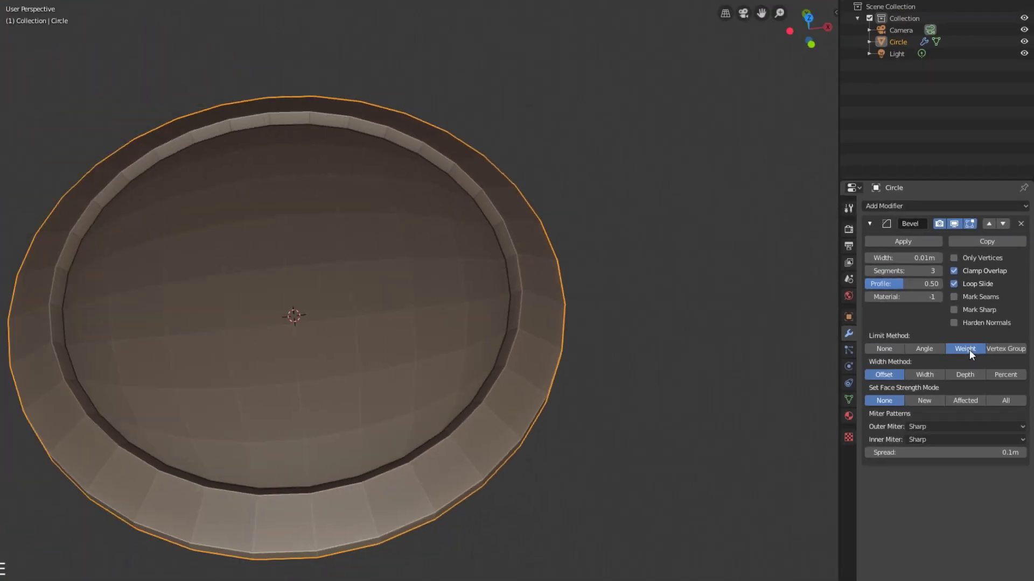
middle_drag(568, 306, 558, 332)
Step: In Edit Mode, select the rim's inner and outer edge loops and raise their edge bevel weight
key(Tab)
key(2)
double_click(155, 242)
shift+middle_drag(157, 242, 186, 239)
shift+double_click(197, 240)
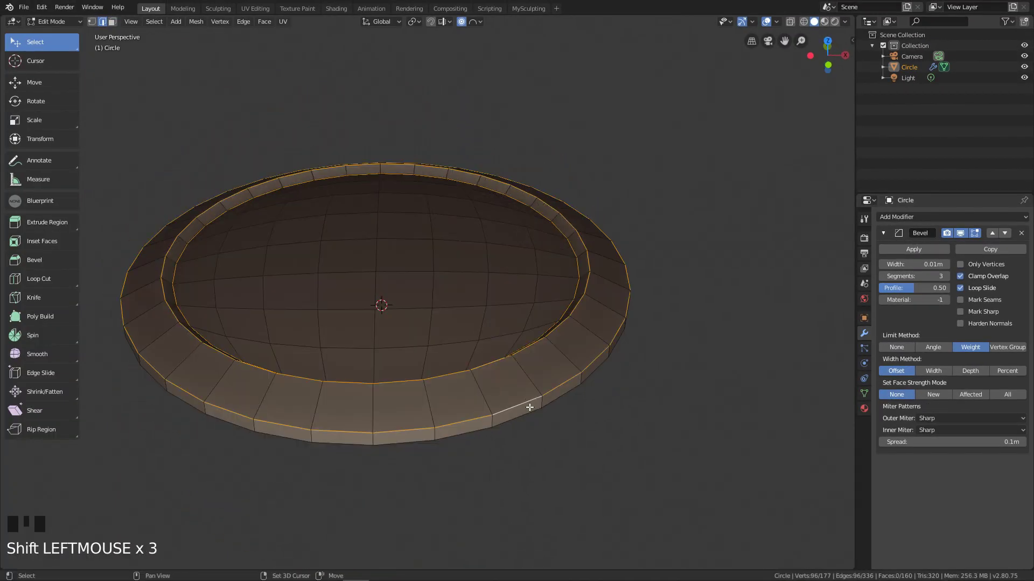
shift+middle_drag(531, 403, 415, 353)
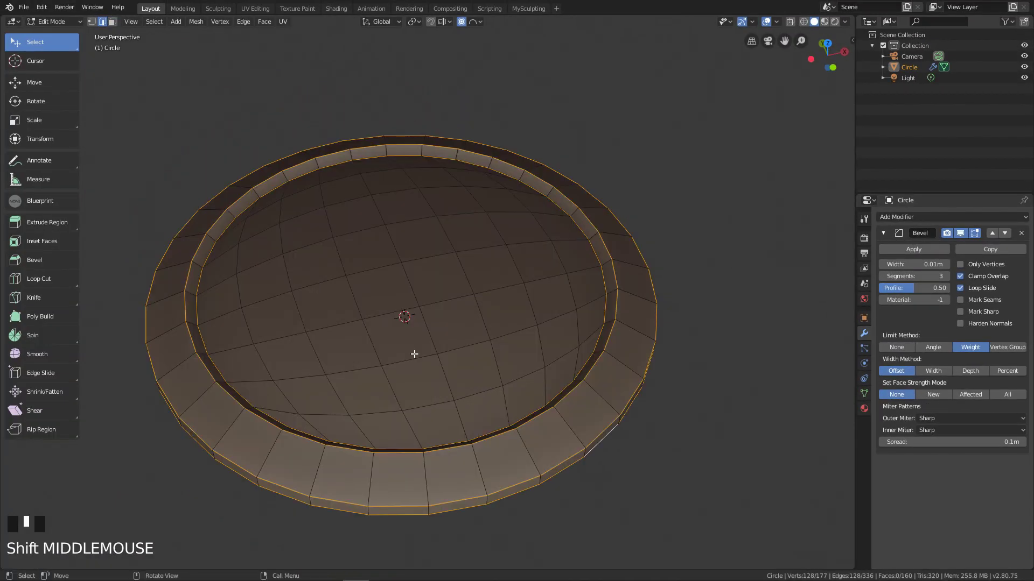
key(ctrl+e)
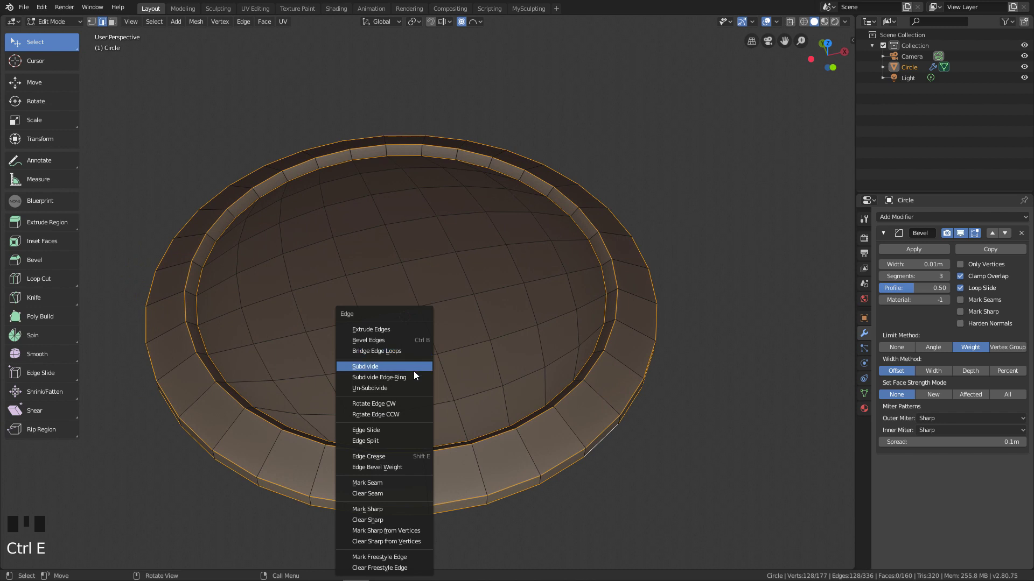
click(397, 467)
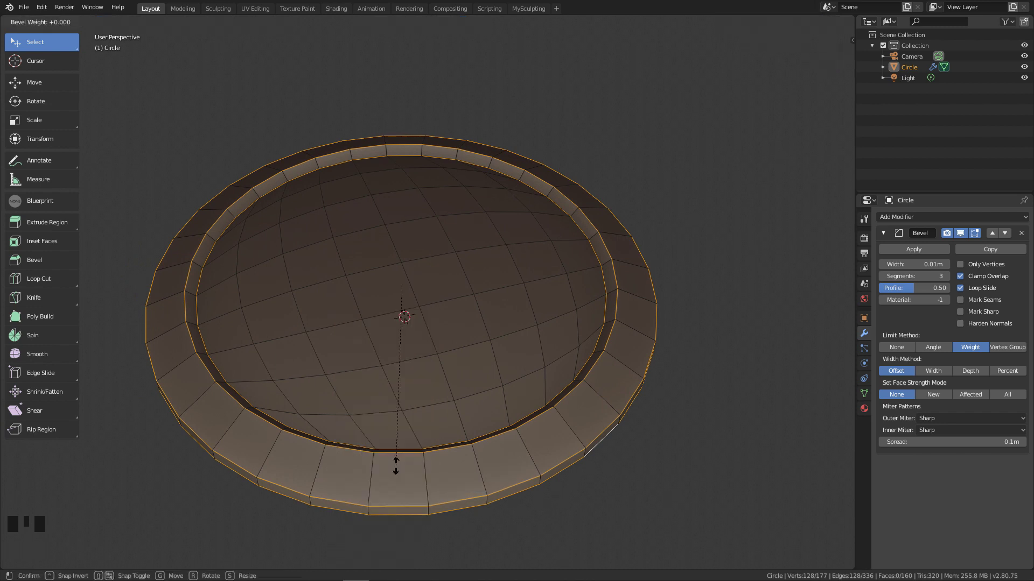
click(804, 542)
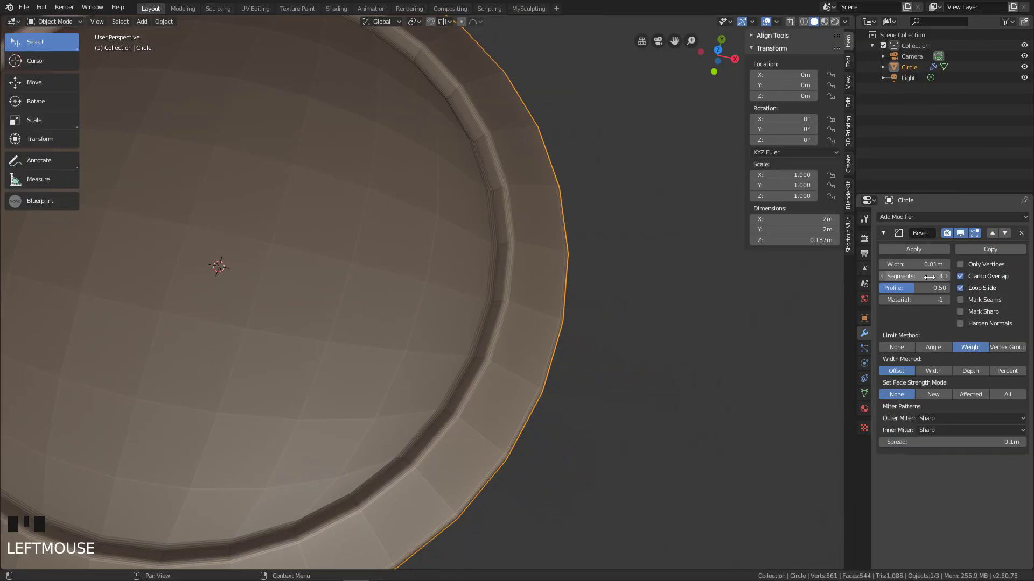
Step: Set the bevel segments to 3 and add a Subdivision Surface modifier to the shield
click(883, 276)
scroll(630, 332, down, 3)
shift+middle_drag(630, 332, 469, 335)
scroll(470, 334, down, 1)
click(948, 217)
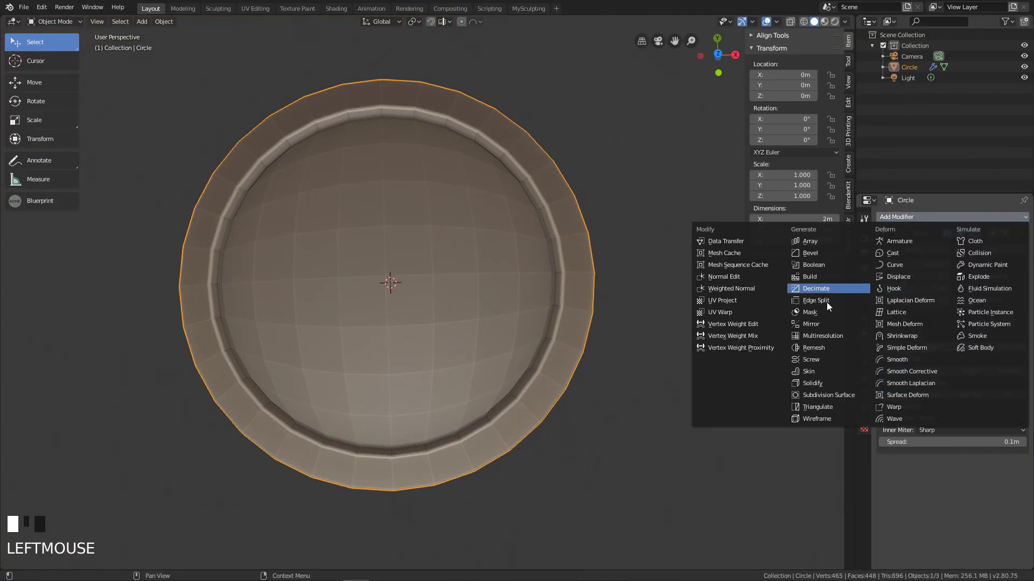
click(829, 396)
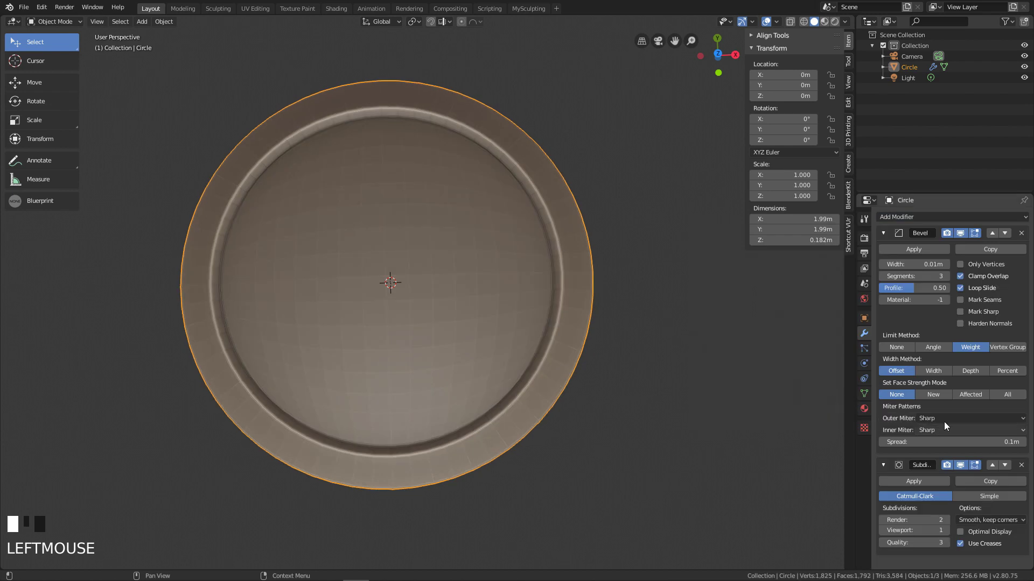
Step: Set the shield's Subdivision Surface viewport level to 4
click(945, 530)
scroll(673, 430, up, 2)
middle_drag(700, 453, 511, 354)
key(Tab)
key(Tab)
middle_drag(444, 357, 552, 337)
scroll(775, 278, down, 1)
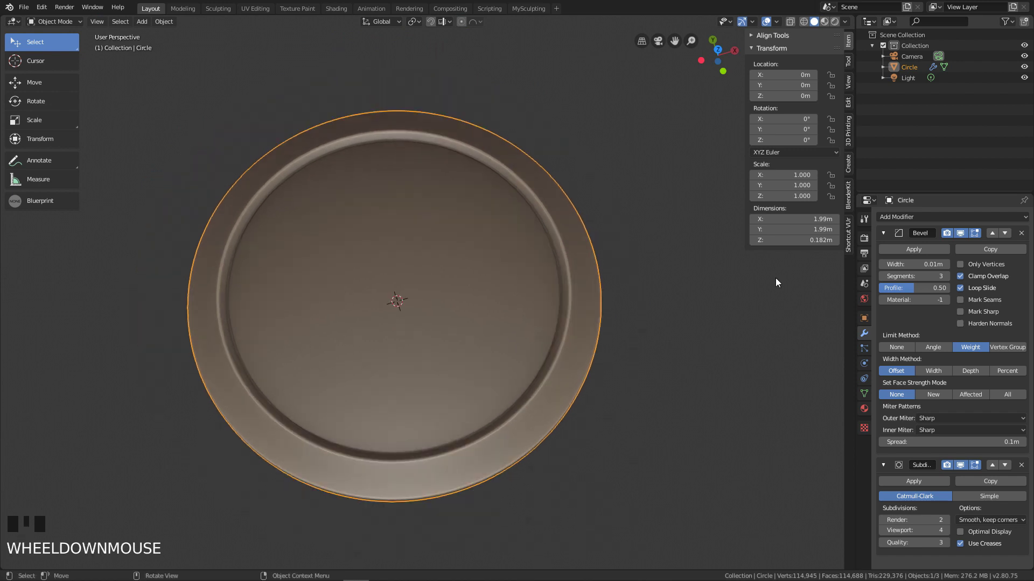
Step: Apply the shield's Bevel and Subdivision Surface modifiers
click(909, 251)
click(909, 250)
middle_drag(511, 261, 507, 273)
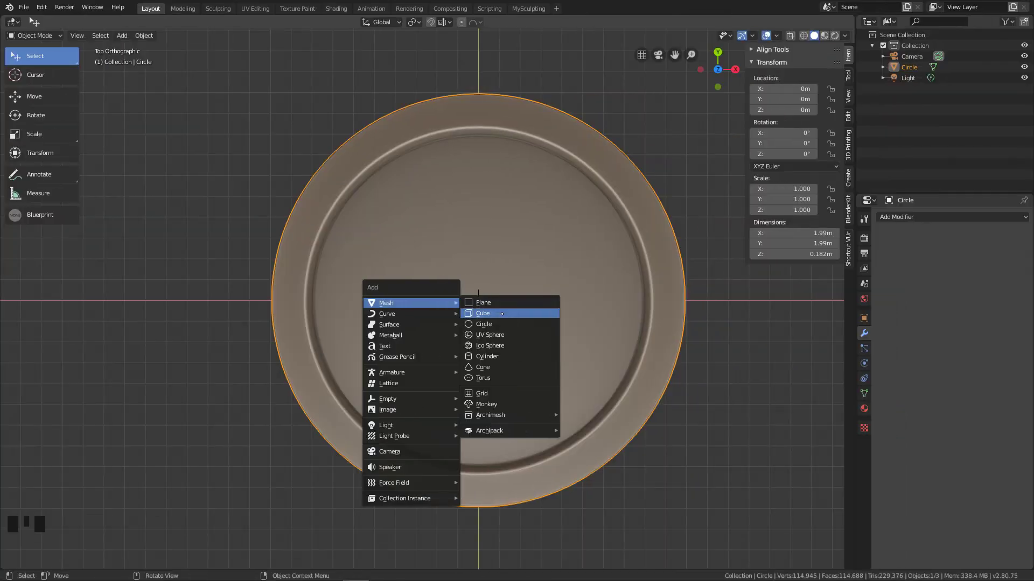
Step: Add a cube for the rivet, raise it 0.8 m above the shield and scale it down to about 0.097
click(501, 314)
key(s)
click(535, 312)
key(q)
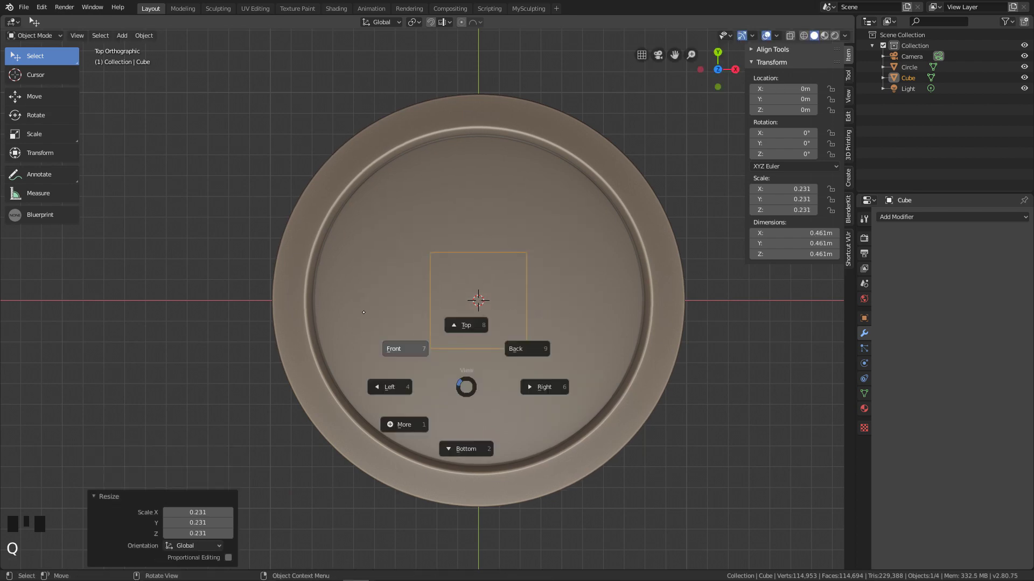
click(363, 312)
shift+middle_drag(519, 369, 506, 425)
key(g)
click(509, 186)
key(s)
click(512, 323)
Step: Give the cube a level 3 subdivision and, in Edit Mode, move its mesh about -0.9 m along X onto the rim
key(ctrl+3)
middle_drag(513, 327, 525, 417)
ctrl+middle_drag(525, 417, 530, 401)
key(q)
click(563, 361)
key(Tab)
key(g)
key(x)
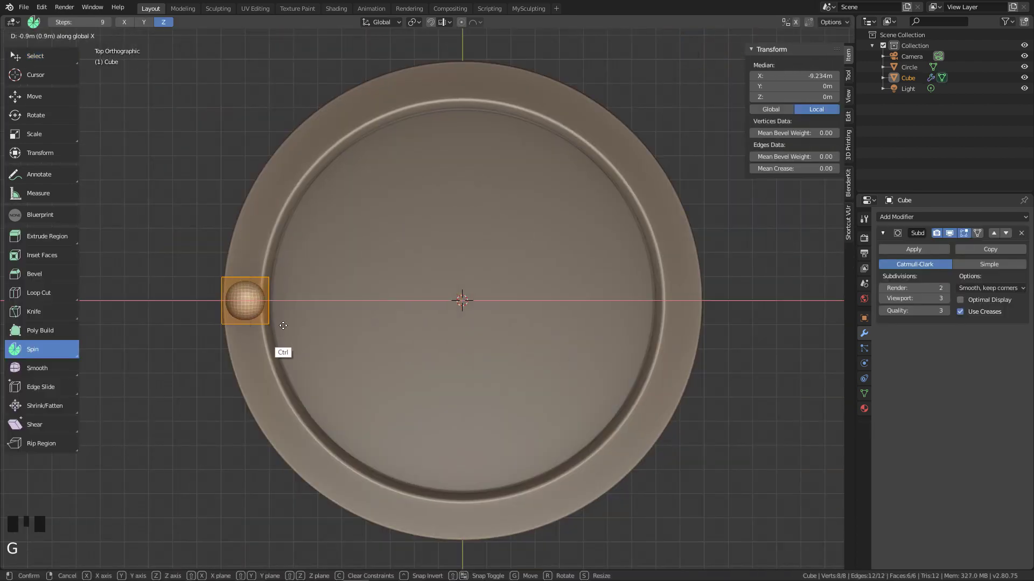
click(283, 326)
Step: Scale the rivet mesh by 0.4, enlarge it slightly to fit the rim's width, and adjust its position along X
ctrl+middle_drag(314, 377, 320, 361)
shift+middle_drag(320, 360, 468, 354)
key(s)
click(373, 318)
key(s)
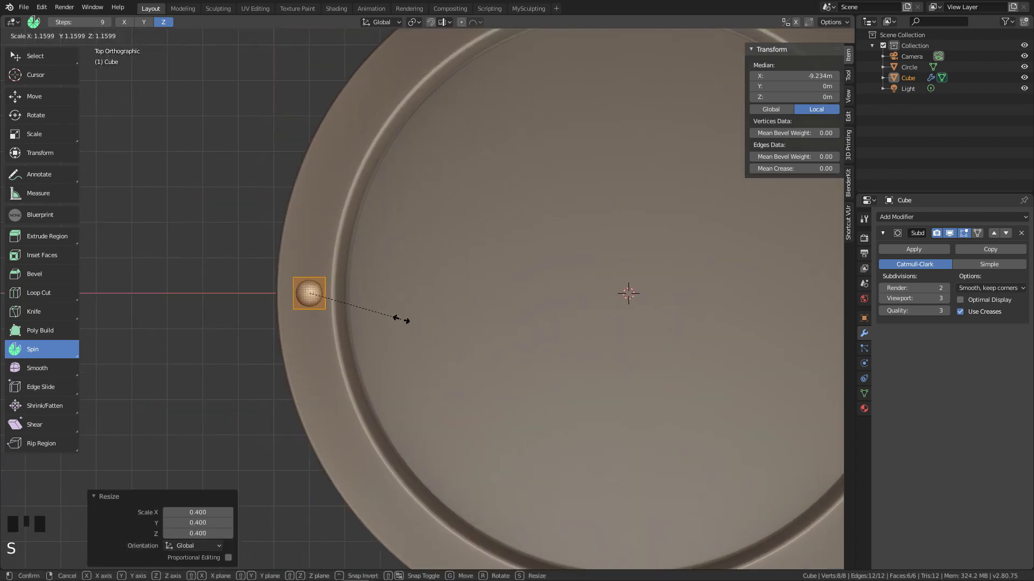
click(400, 320)
key(g)
key(x)
click(392, 323)
Step: In front view, lower the rivet mesh about 0.58 m along Z onto the rim and rotate it -20° to follow the slope
key(q)
click(356, 345)
key(g)
key(z)
click(369, 550)
key(r)
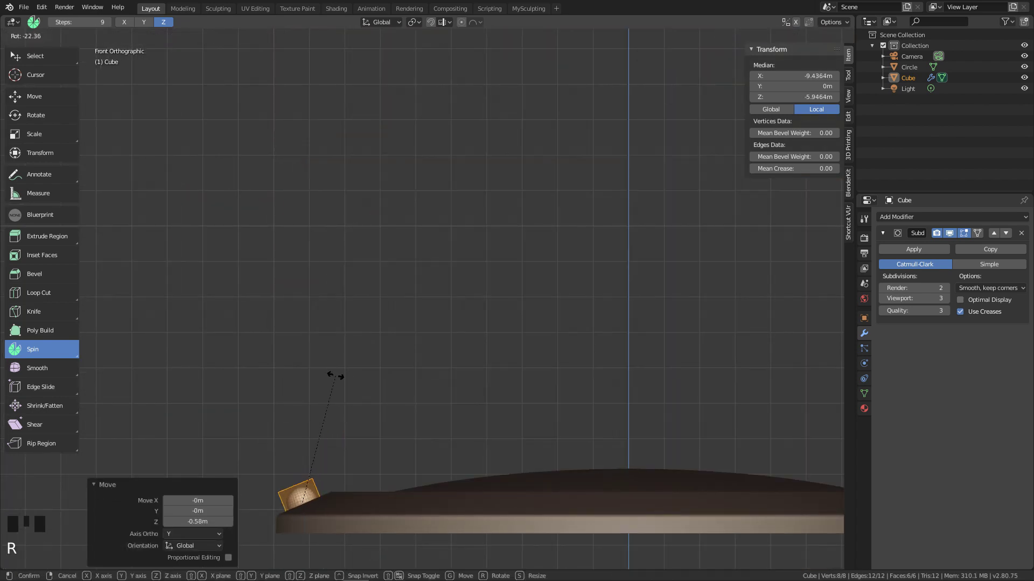
click(335, 376)
Step: In top view, use Spin to repeat the rivet around the shield's centre with 8 steps over -360°
key(q)
click(498, 324)
ctrl+middle_drag(498, 324, 560, 240)
shift+middle_drag(562, 246, 473, 305)
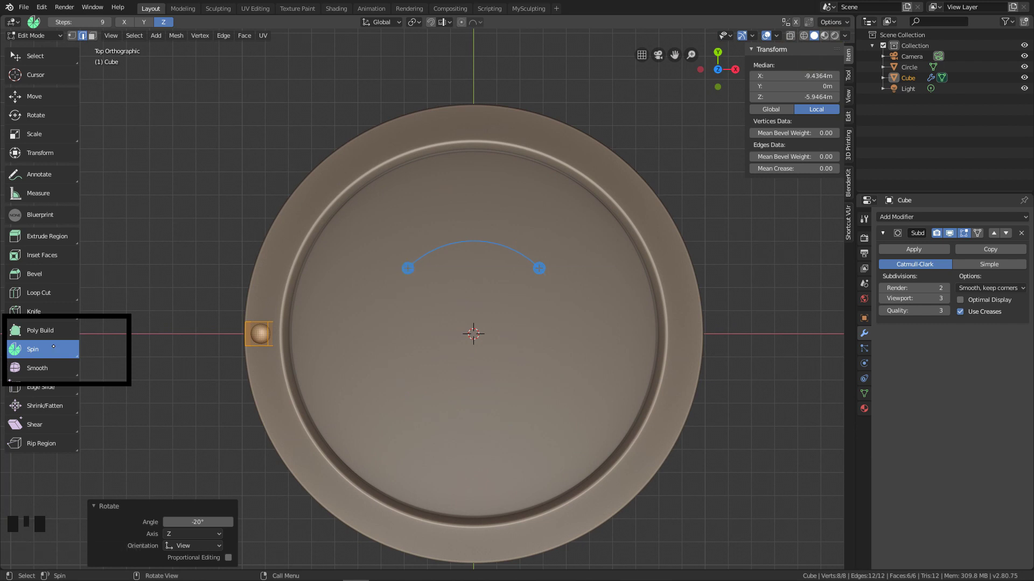
mouse_move(407, 269)
mouse_down()
mouse_move(420, 269)
mouse_move(464, 464)
mouse_move(369, 312)
mouse_move(403, 265)
mouse_up()
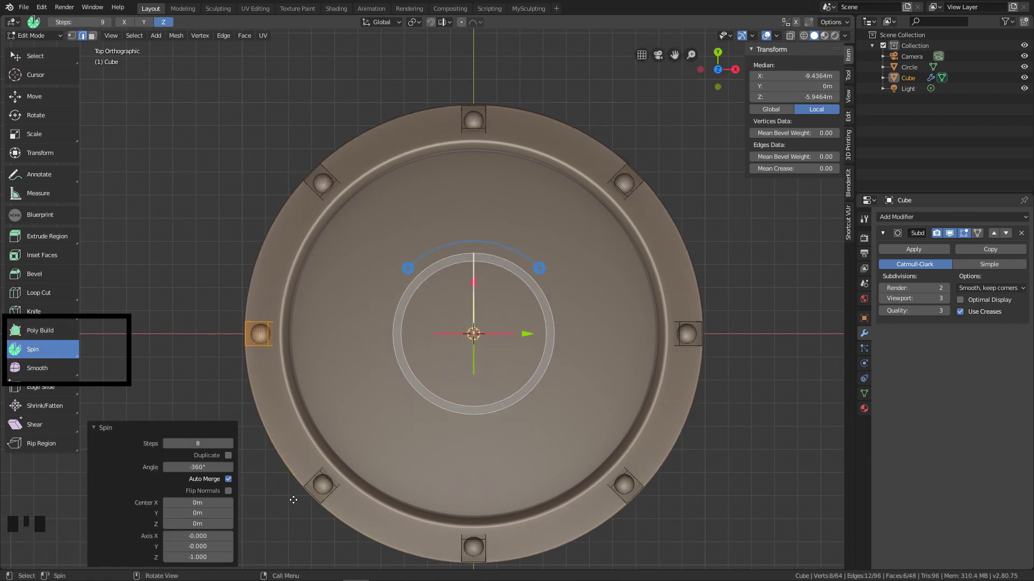
Step: Return to Object Mode and apply the rivets' Subdivision Surface modifier
key(Tab)
ctrl+middle_drag(294, 500, 570, 381)
click(914, 250)
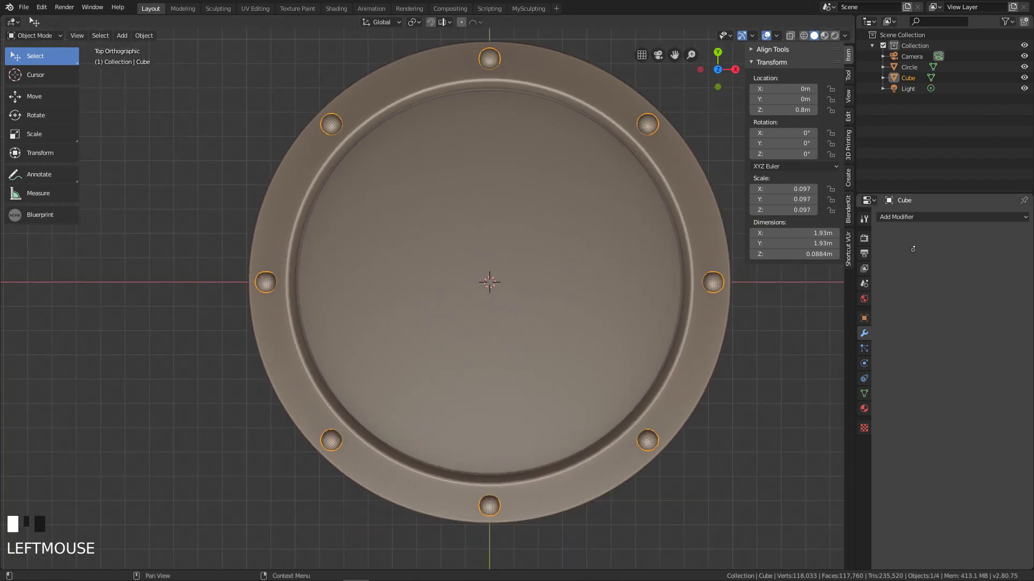
Step: Subdivide the rivets' mesh further for sculpting and switch the rivets to Sculpt Mode
mouse_move(619, 356)
ctrl+middle_down()
mouse_move(733, 330)
mouse_move(812, 295)
mouse_move(419, 387)
mouse_move(426, 347)
mouse_move(383, 303)
ctrl+middle_up()
key(ctrl+Tab)
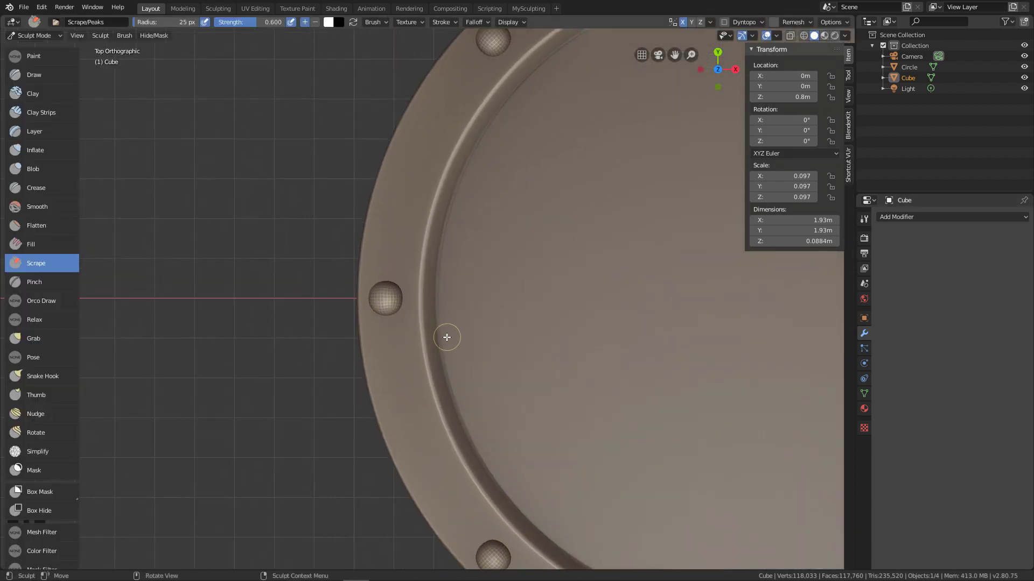
mouse_move(447, 337)
ctrl+middle_down()
mouse_move(550, 381)
mouse_move(461, 466)
ctrl+middle_up()
key(ctrl+Tab)
mouse_move(514, 438)
shift+middle_down()
mouse_move(540, 379)
mouse_move(544, 397)
shift+middle_up()
key(ctrl+Tab)
key(ctrl+Tab)
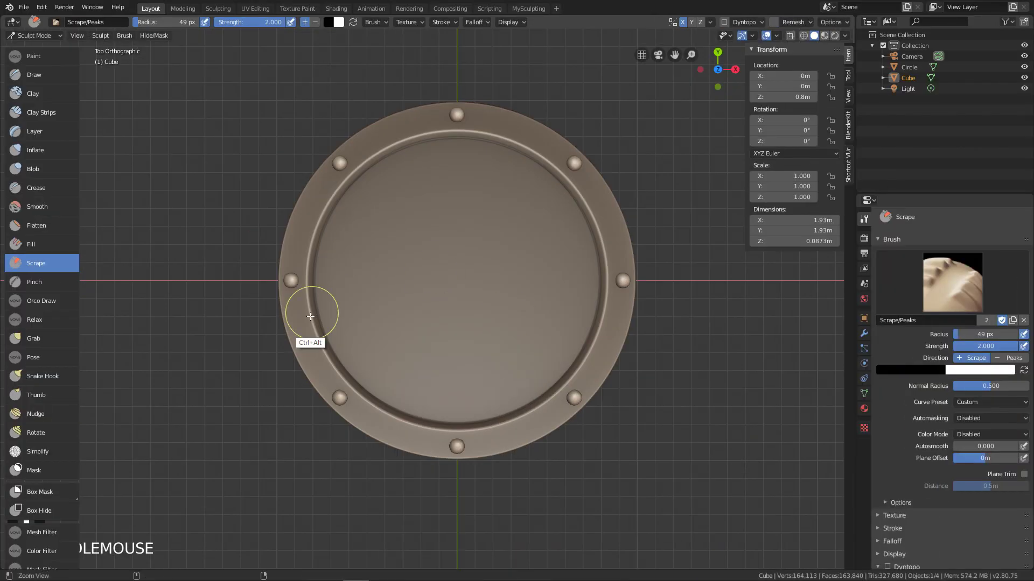
Step: Undo the trial change on the rivets and set the Scrape brush to a 60 px radius and 1.000 strength
ctrl+middle_drag(311, 316, 377, 280)
middle_drag(376, 279, 414, 294)
key(f)
click(353, 338)
key(ctrl+z)
key(ctrl+f)
key(ctrl+f)
click(427, 265)
ctrl+middle_drag(377, 323, 347, 352)
mouse_move(347, 353)
shift+middle_down()
mouse_move(429, 277)
mouse_move(372, 302)
shift+middle_up()
key(shift+f)
click(439, 275)
key(bracketright)
Step: Scrape flat facets into the first rivets from several angles, adjusting the brush radius to suit each one
mouse_move(358, 294)
mouse_down()
mouse_move(377, 306)
mouse_move(328, 323)
mouse_up()
middle_drag(345, 323, 528, 350)
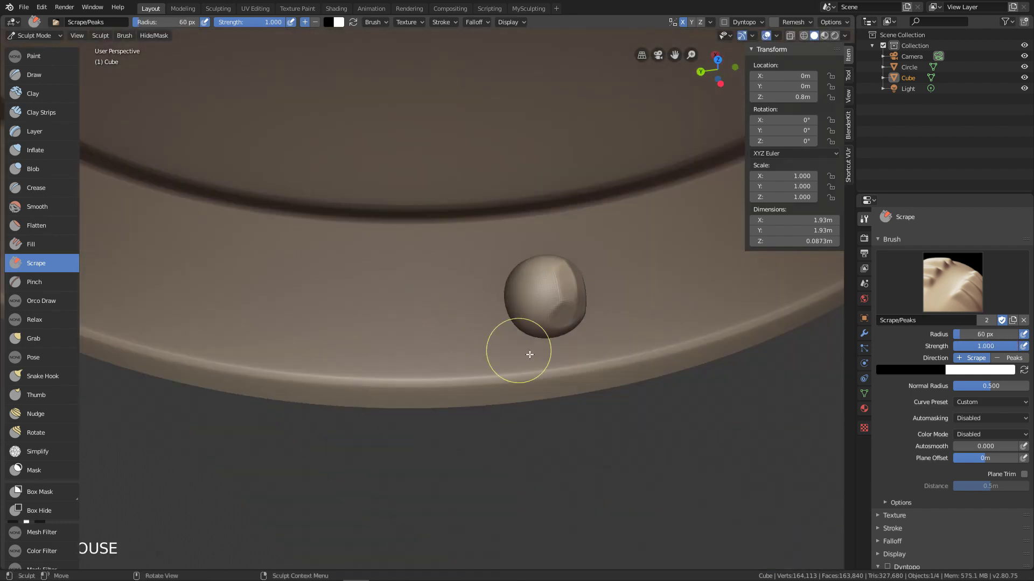
drag(528, 350, 549, 302)
mouse_move(582, 318)
middle_down()
mouse_move(549, 368)
mouse_move(378, 260)
mouse_move(280, 290)
middle_up()
drag(280, 291, 302, 309)
key(f)
mouse_move(302, 309)
ctrl+middle_down()
mouse_move(552, 410)
mouse_move(538, 301)
ctrl+middle_up()
ctrl+middle_drag(538, 301, 447, 272)
mouse_move(429, 223)
middle_down()
mouse_move(533, 219)
mouse_move(533, 233)
mouse_move(337, 306)
mouse_move(418, 317)
mouse_move(450, 276)
middle_up()
key(f)
drag(450, 276, 455, 285)
mouse_move(455, 286)
middle_down()
mouse_move(382, 247)
mouse_move(358, 312)
middle_up()
drag(358, 312, 383, 318)
Step: Scrape facets into the upper-left rivet with a 44 px brush at strength 1.000
mouse_move(382, 318)
ctrl+middle_down()
mouse_move(487, 347)
mouse_move(613, 496)
ctrl+middle_up()
ctrl+middle_drag(613, 496, 334, 204)
drag(332, 237, 315, 246)
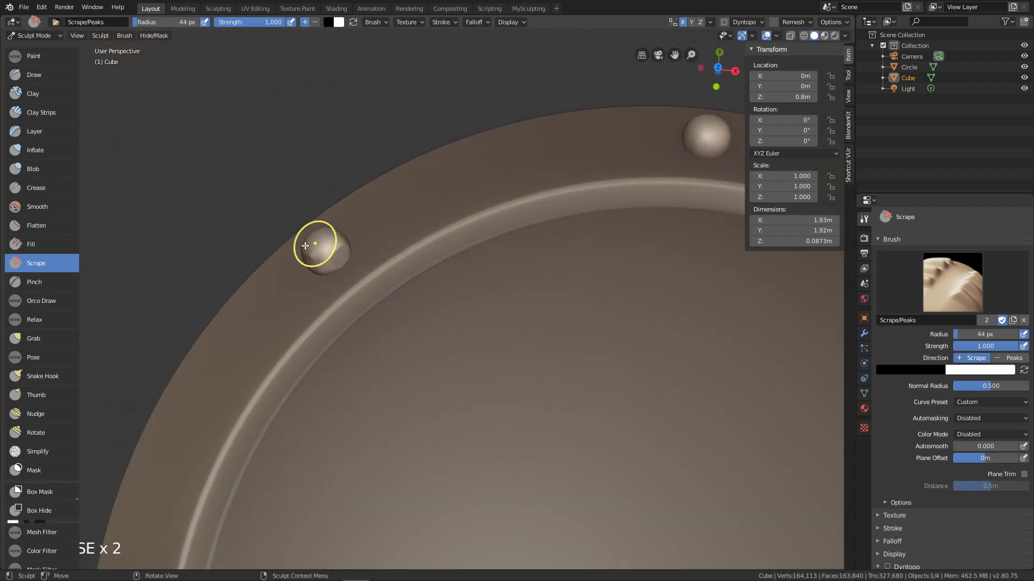
middle_drag(316, 245, 323, 291)
drag(323, 285, 337, 267)
Step: Scrape irregular chips along the edges of the shield's rim with a 34 px Scrape brush at strength 1.000
ctrl+middle_drag(337, 267, 506, 370)
shift+middle_drag(506, 369, 404, 279)
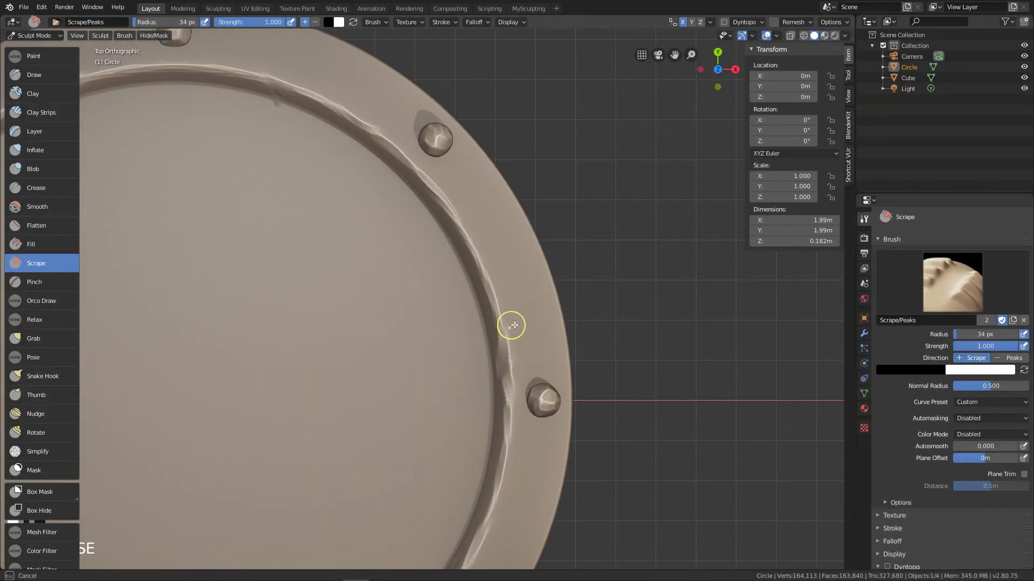
drag(514, 325, 508, 394)
mouse_move(508, 395)
ctrl+middle_down()
mouse_move(496, 473)
mouse_move(695, 459)
ctrl+middle_up()
middle_drag(300, 314, 360, 250)
mouse_move(457, 458)
shift+middle_down()
mouse_move(511, 346)
mouse_move(500, 307)
shift+middle_up()
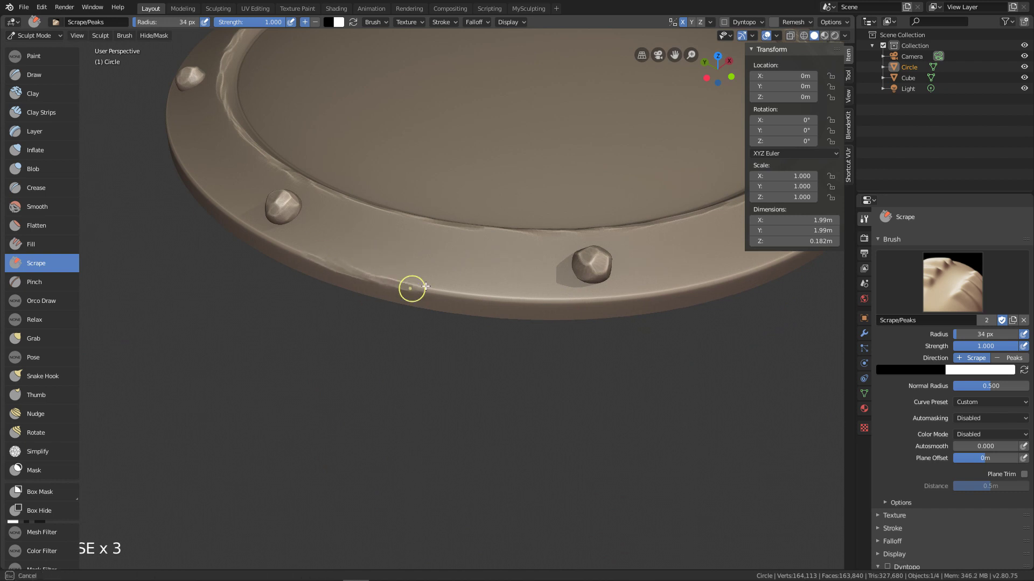
Step: Carve a nick into the rim's outer edge with the Clay Strips brush in Subtract direction
key(c)
ctrl+drag(531, 304, 503, 298)
middle_drag(511, 327, 513, 342)
Step: Set the Clay Strips brush's Normal Radius to 1.000 and carve more nicks into the rim
click(374, 23)
click(374, 23)
drag(388, 47, 429, 47)
click(424, 238)
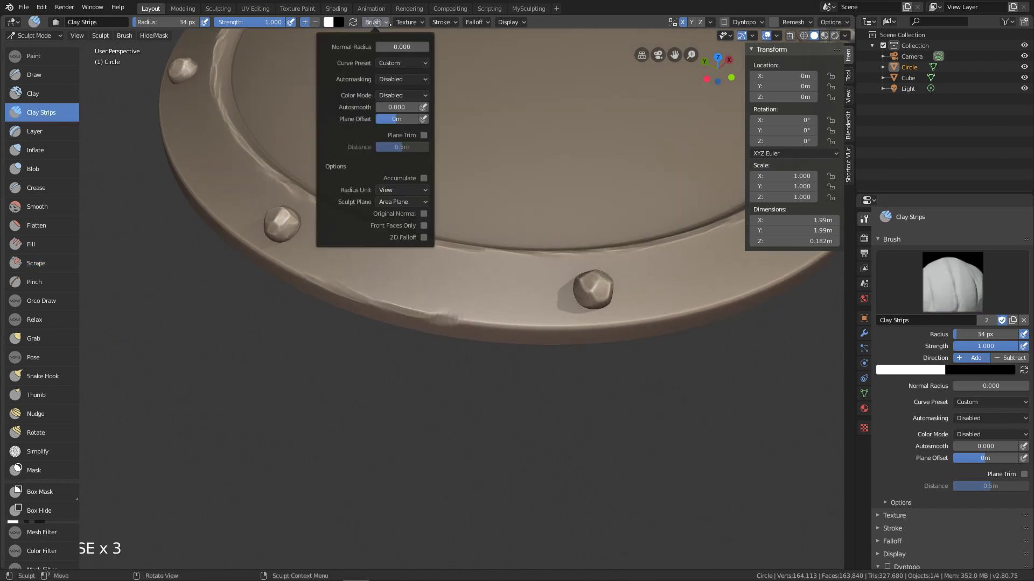
ctrl+drag(475, 322, 492, 324)
key(KP_7)
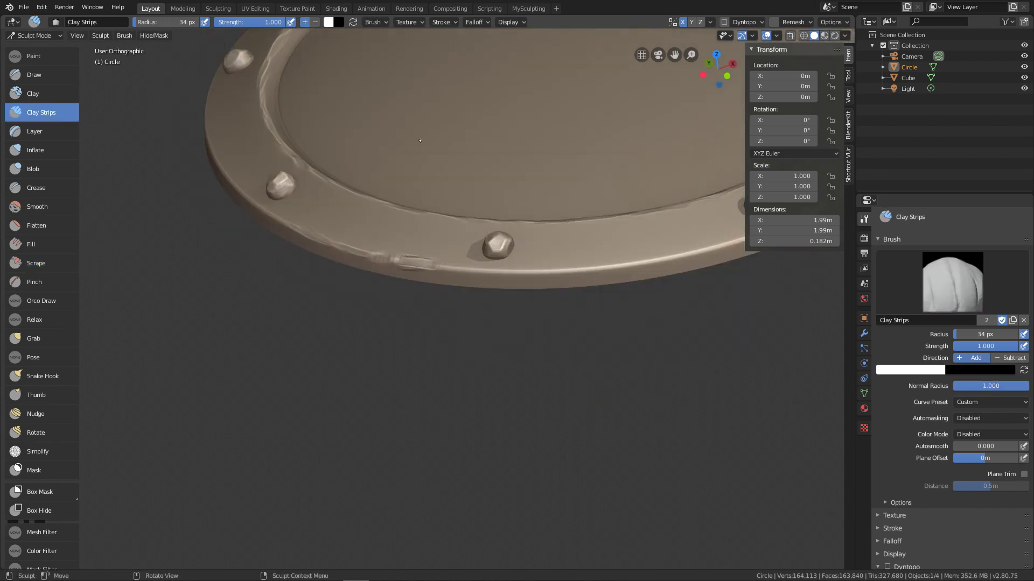
mouse_move(420, 344)
shift+middle_down()
mouse_move(444, 352)
mouse_move(517, 323)
shift+middle_up()
key(shift+t)
middle_drag(517, 323, 535, 372)
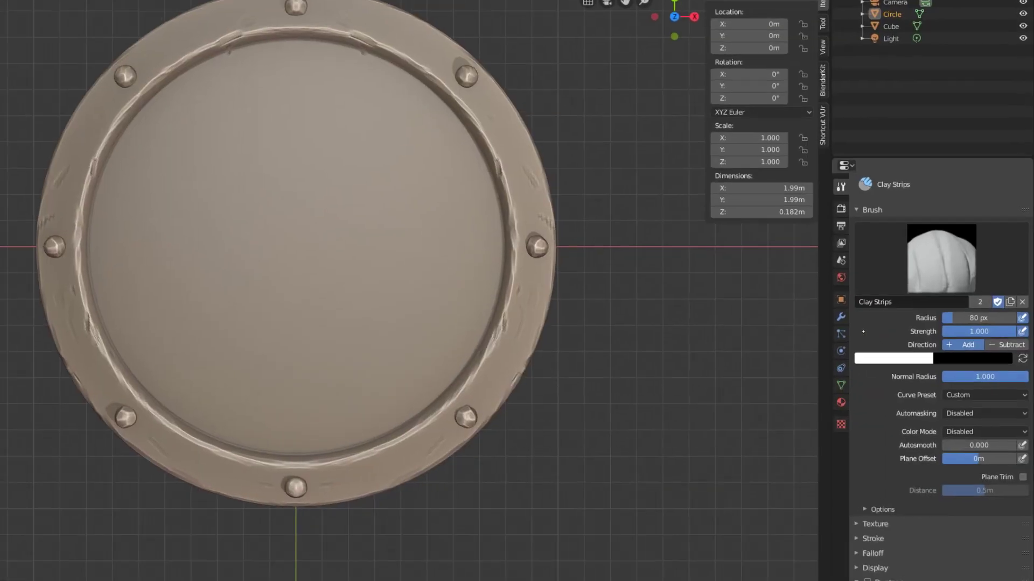
Step: Create a new brush texture and change its type from an image to a procedural pattern
click(840, 424)
click(962, 203)
click(970, 222)
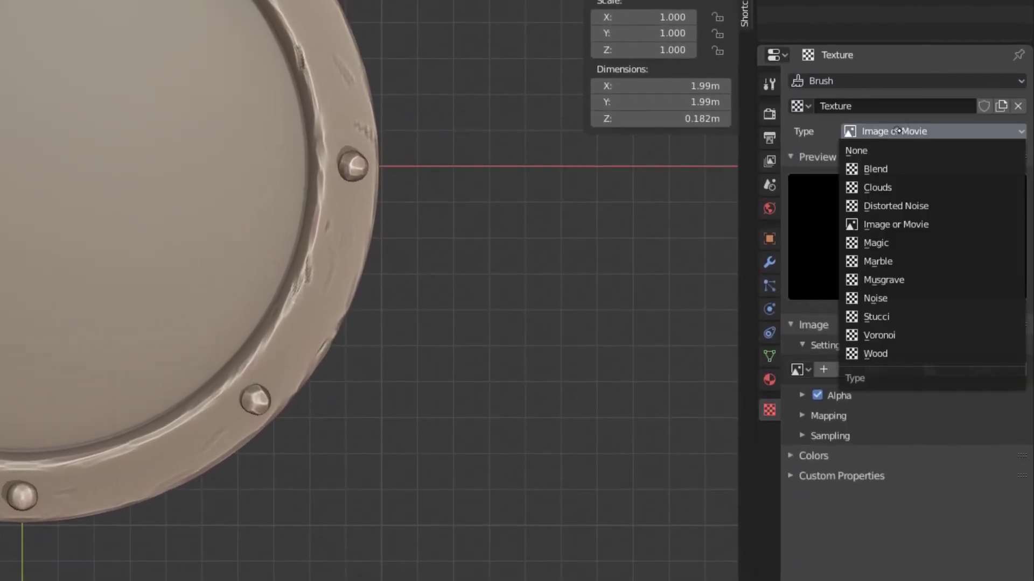
click(960, 314)
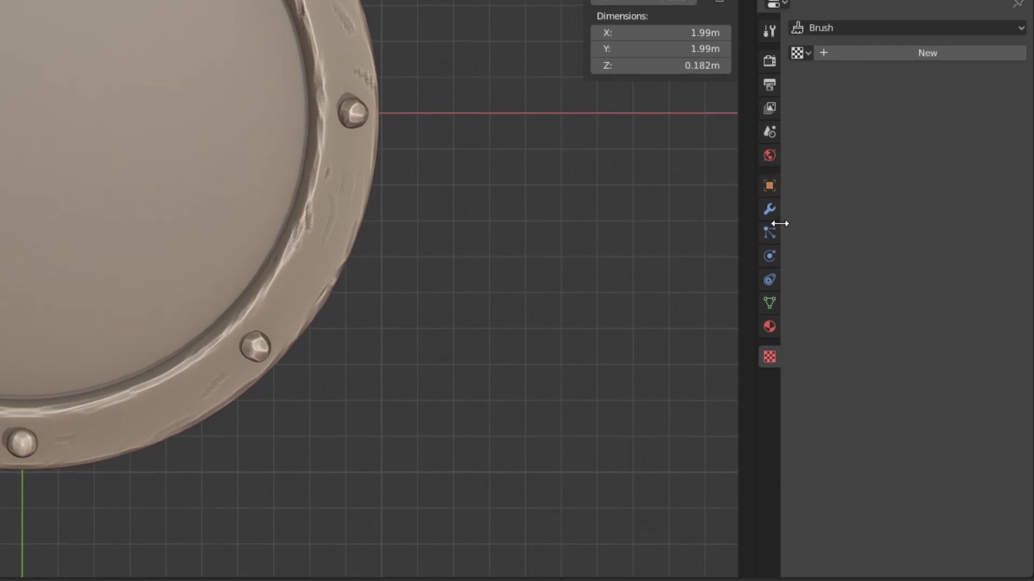
Step: Assign the new procedural texture to the Draw brush
click(770, 46)
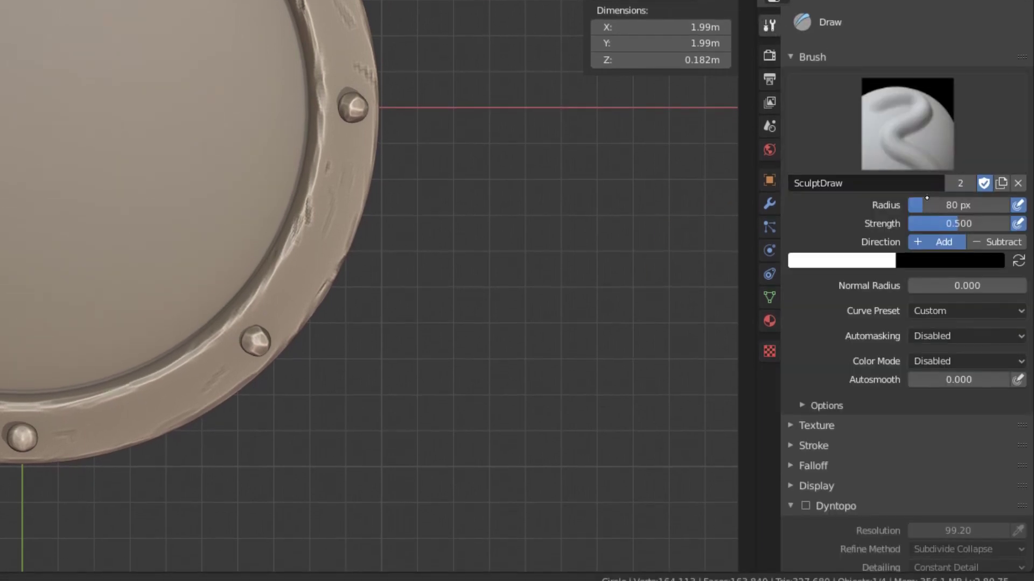
click(789, 448)
click(910, 474)
Step: Stamp the texture across the shield's inner face with the Draw brush at 200 to 240 px radius and 0.319 strength
click(518, 227)
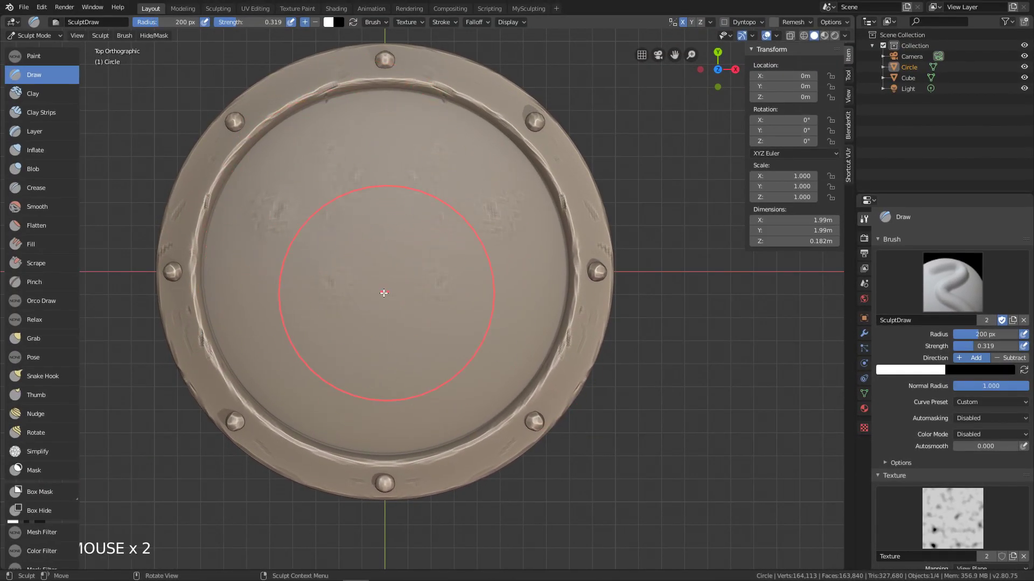
key(f)
ctrl+click(278, 325)
ctrl+click(233, 265)
ctrl+click(533, 211)
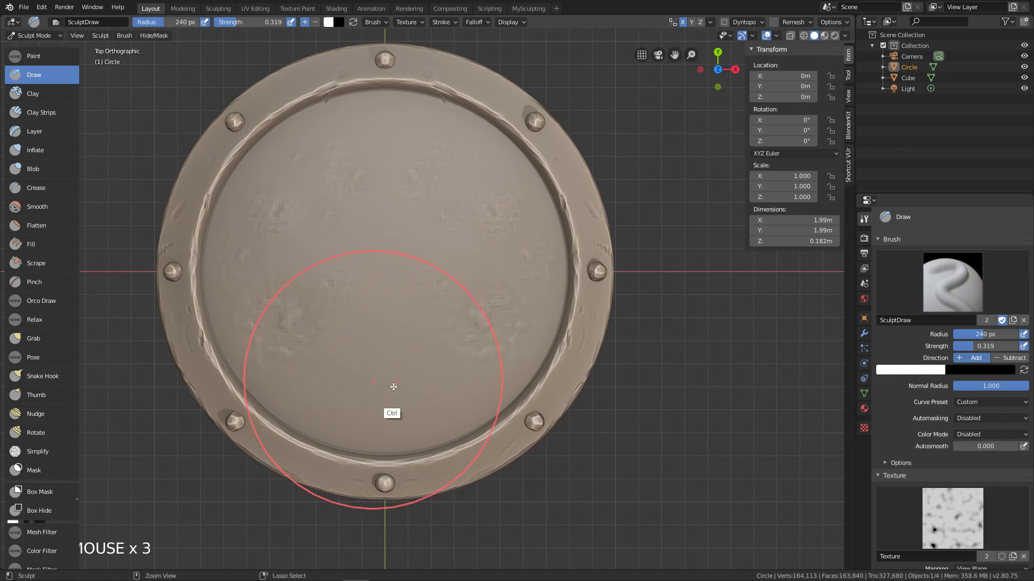
key(f)
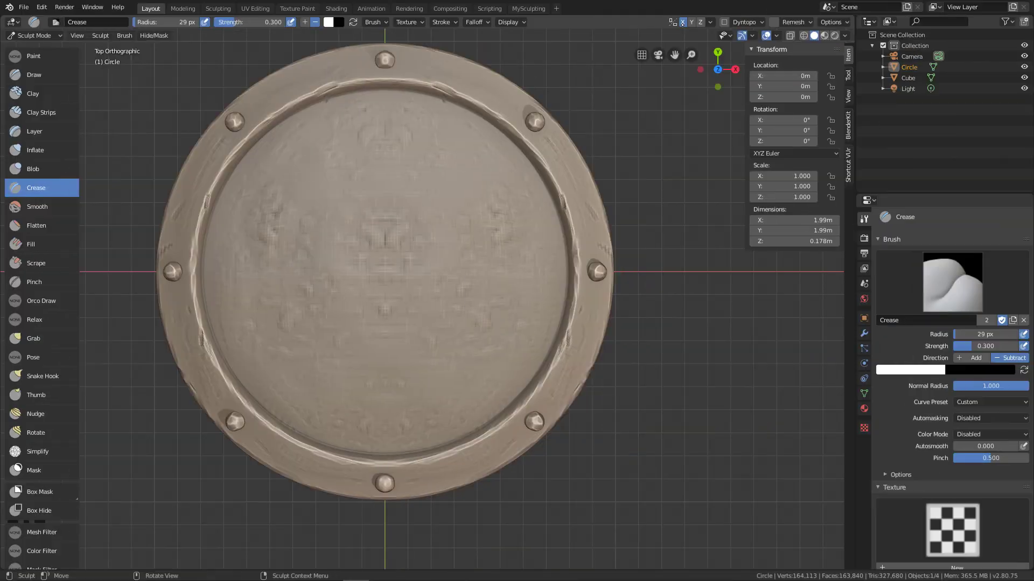
Step: With the Crease brush and X symmetry off, carve a long diagonal scratch across the shield's face and nicks into the rim
key(f)
click(369, 197)
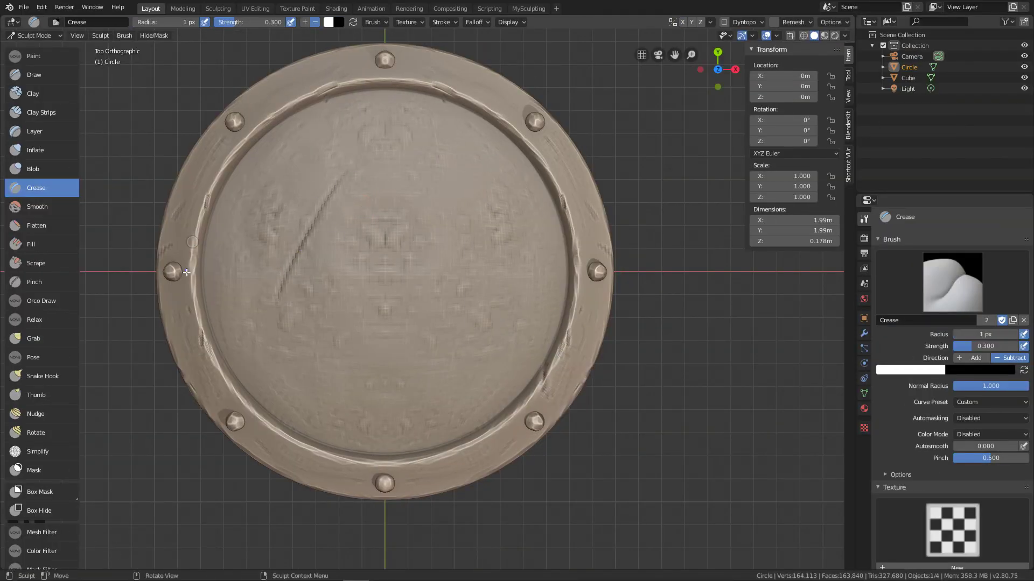
key(f)
click(185, 262)
drag(179, 240, 199, 305)
mouse_move(226, 341)
shift+middle_down()
mouse_move(235, 373)
mouse_move(226, 396)
shift+middle_up()
middle_drag(329, 370, 354, 328)
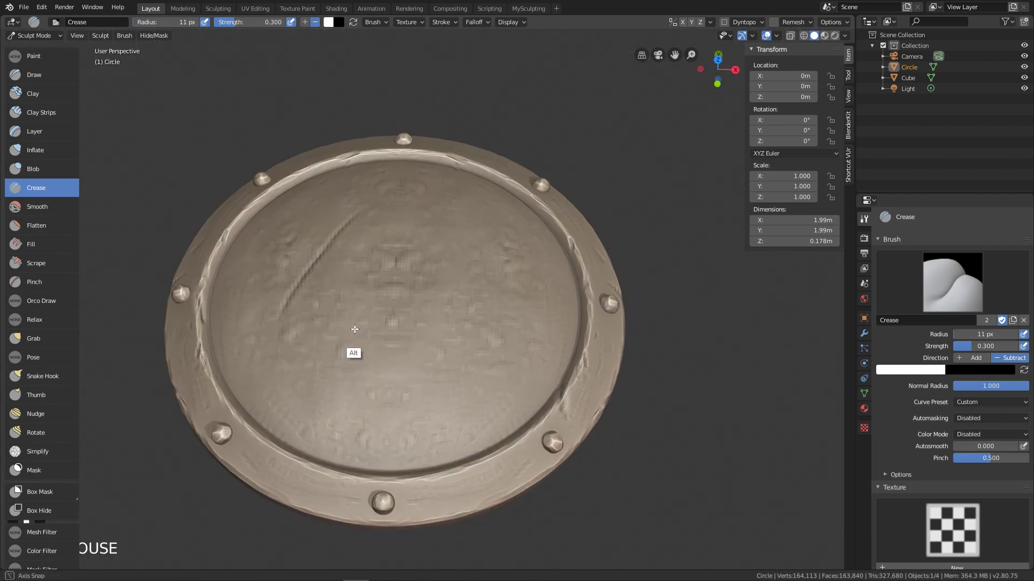
Step: Carve two more scratches into the shield's face, one at the upper right and one near the bottom
key(KP_7)
key(f)
click(496, 309)
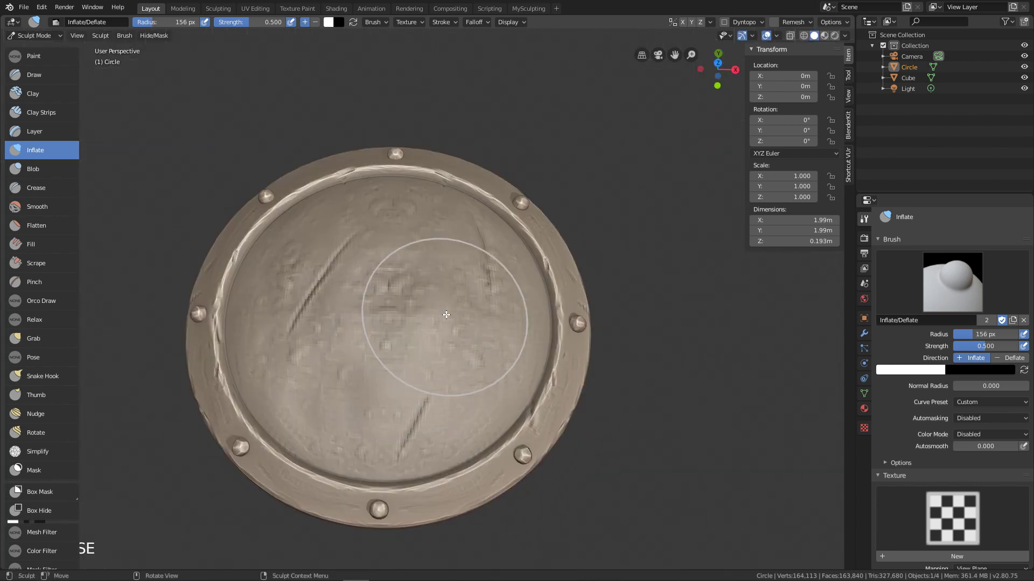
Step: Sink a dent into the shield's face beside the long scratch with the Inflate brush in Deflate direction
middle_drag(425, 267, 447, 274)
key(f)
ctrl+drag(334, 264, 323, 274)
middle_drag(377, 301, 388, 291)
key(f)
middle_drag(569, 401, 582, 391)
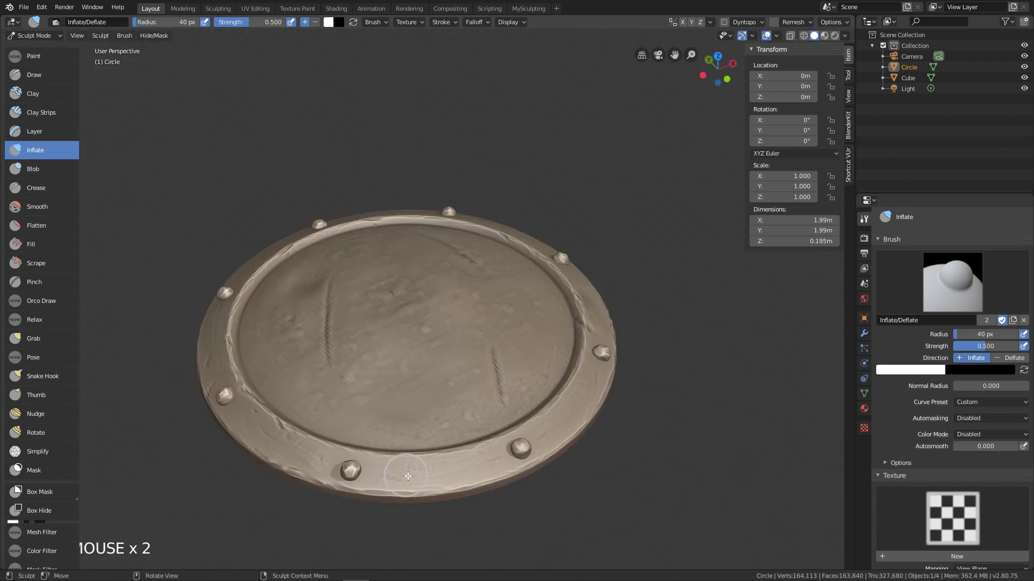
middle_drag(408, 475, 443, 446)
middle_drag(271, 339, 526, 365)
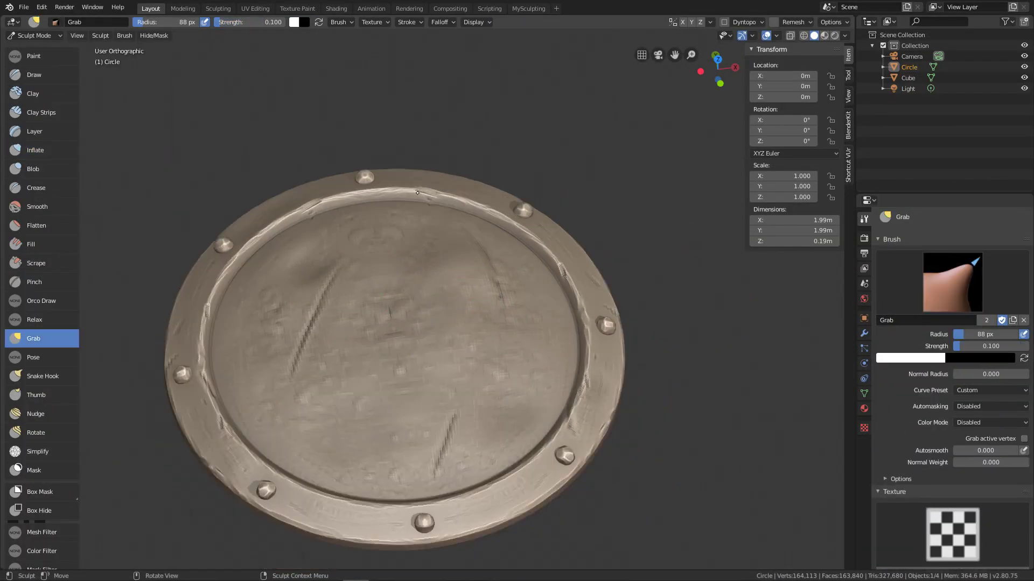
Step: Push the rim's outline slightly inward at several spots with the Grab brush, using a radius of about 216 px
key(KP_7)
key(f)
drag(545, 290, 542, 293)
key(f)
click(231, 278)
drag(232, 279, 248, 290)
drag(288, 485, 296, 469)
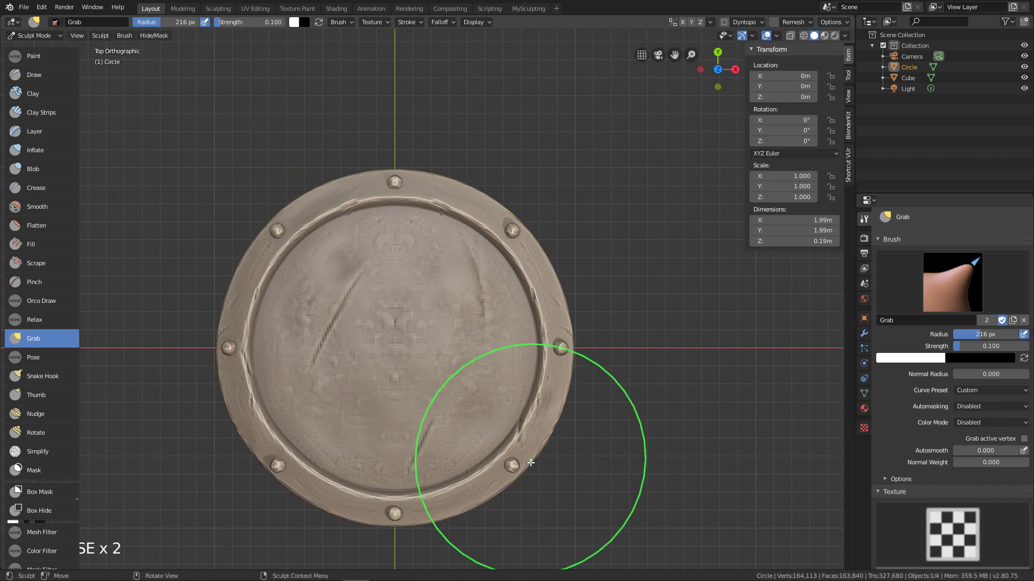
drag(531, 467, 526, 457)
Step: Nudge the inner rim edge slightly out of round at the shield's top and upper right with the Grab brush at reduced radii
key(f)
click(469, 421)
drag(425, 203, 426, 216)
key(f)
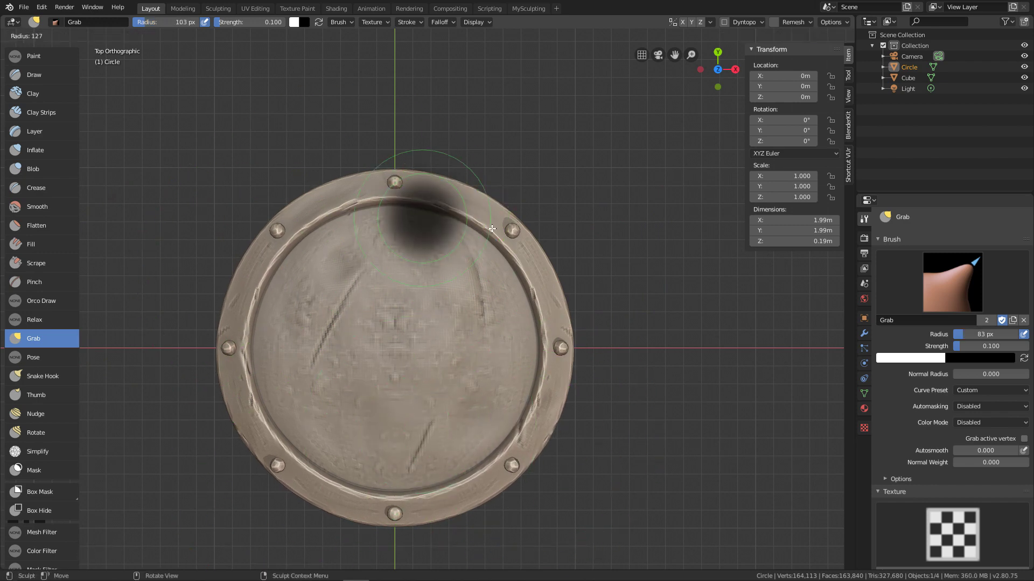
click(507, 230)
drag(507, 241, 493, 243)
Step: Adjust the brush radius and deform the shield further along the top, bottom and lower-right inner rim with the Grab brush
key(f)
click(455, 226)
mouse_move(380, 204)
mouse_down()
mouse_move(382, 219)
mouse_move(426, 209)
mouse_up()
key(f)
click(528, 443)
drag(457, 484, 459, 470)
drag(522, 405, 518, 394)
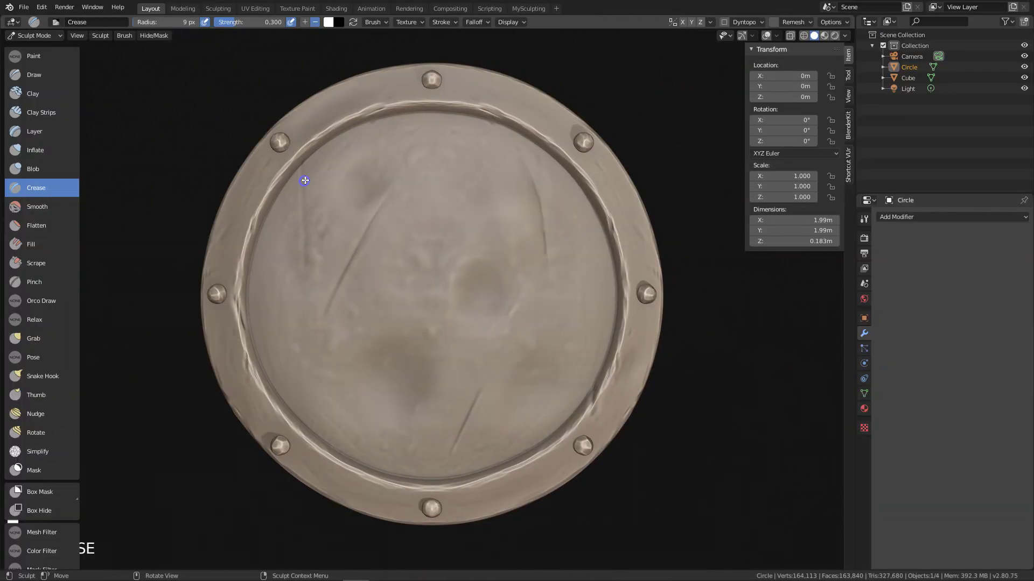
Step: Carve three long vertical plank grooves across the left and middle of the shield's face with the Crease brush at 17 px radius
key(f)
click(313, 181)
drag(315, 154, 309, 306)
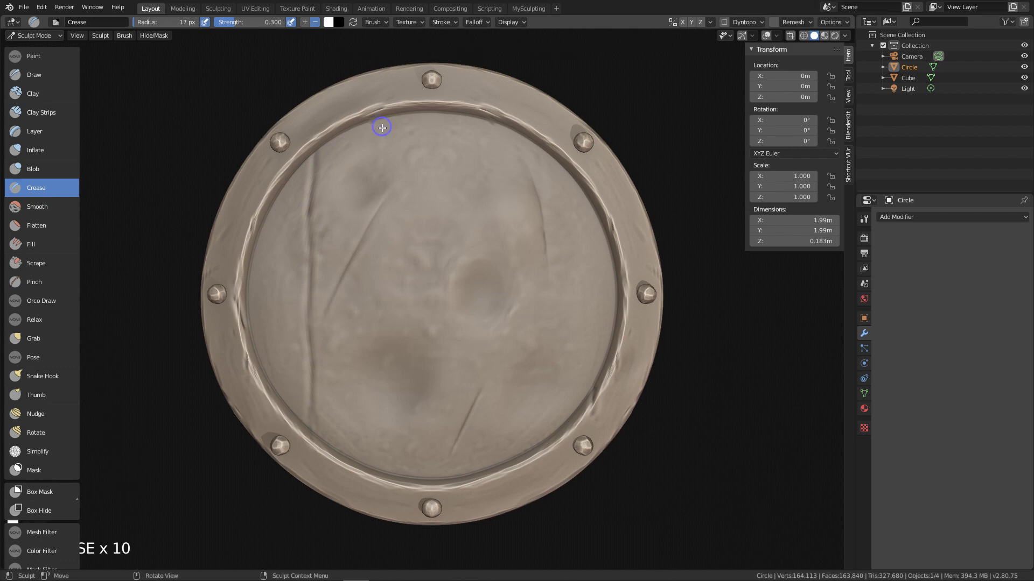
drag(380, 255, 379, 344)
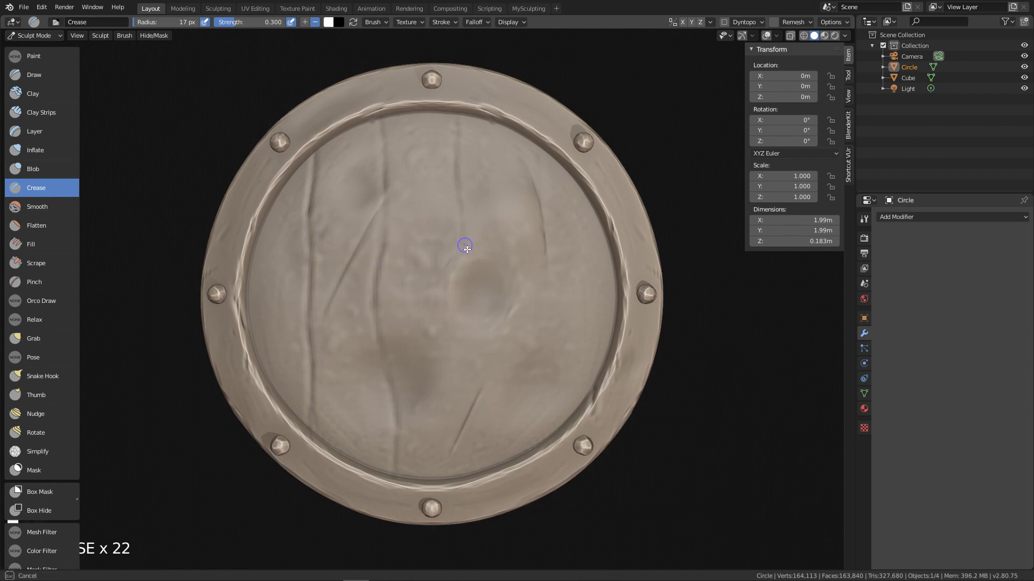
drag(469, 337, 465, 474)
Step: Carve a vertical groove through the right part of the shield's face and another beside the right rim, using a 15 px Crease brush
key(f)
click(538, 174)
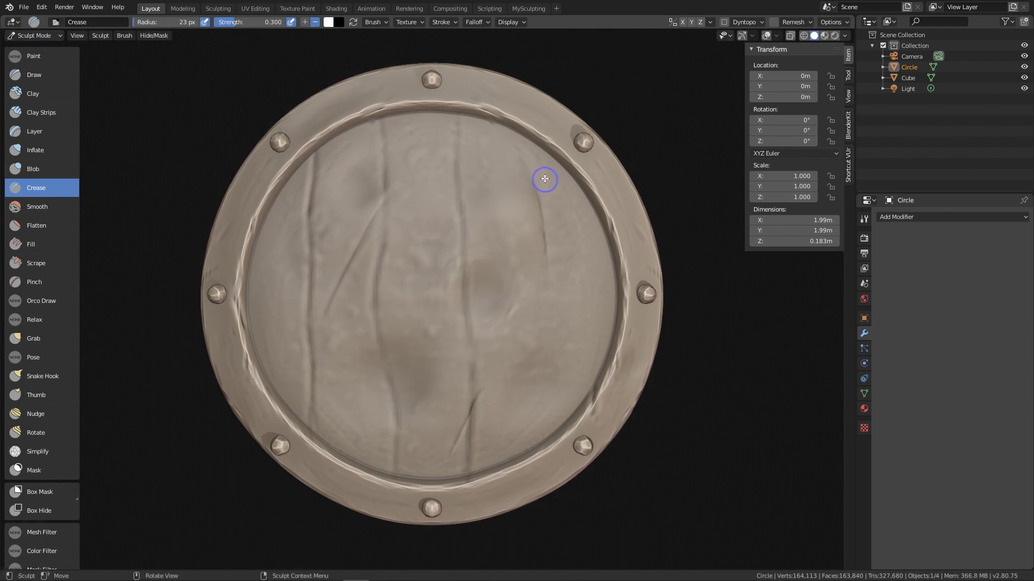
drag(533, 162, 539, 444)
key(ctrl+z)
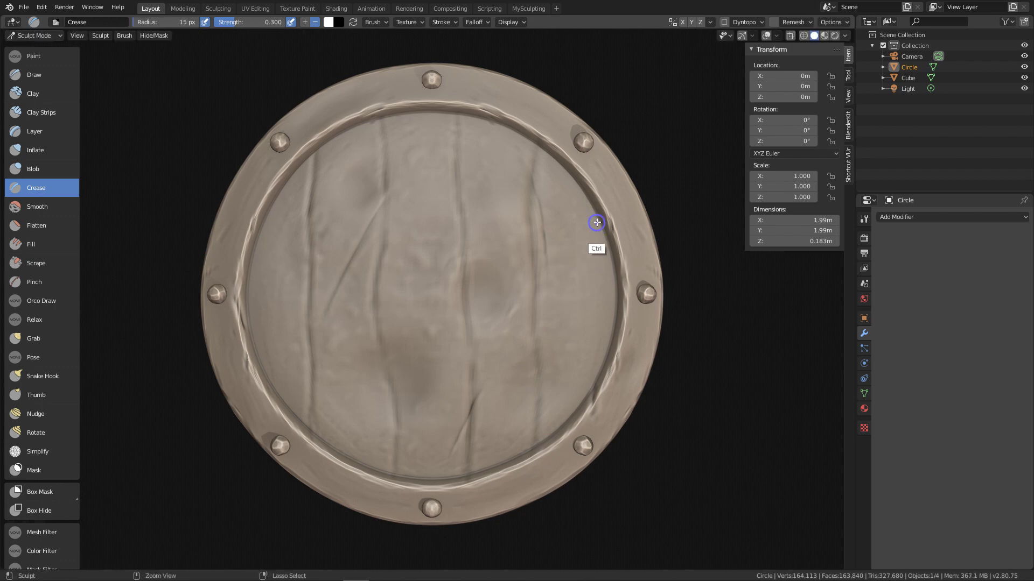
drag(600, 218, 598, 369)
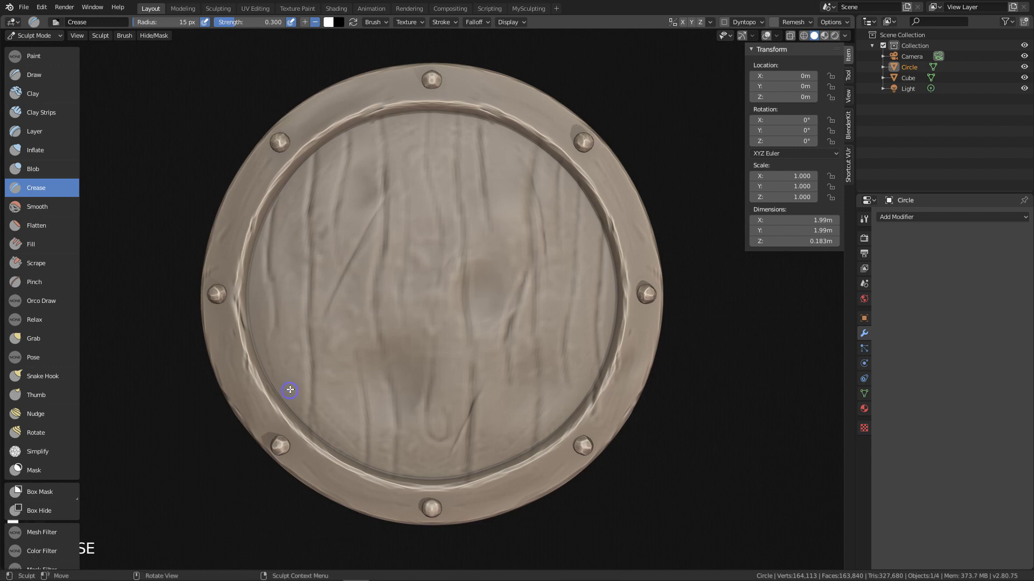
Step: Tighten the two long vertical grooves on the shield's left half with the Pinch brush, enlarging its radius to 29 px
key(p)
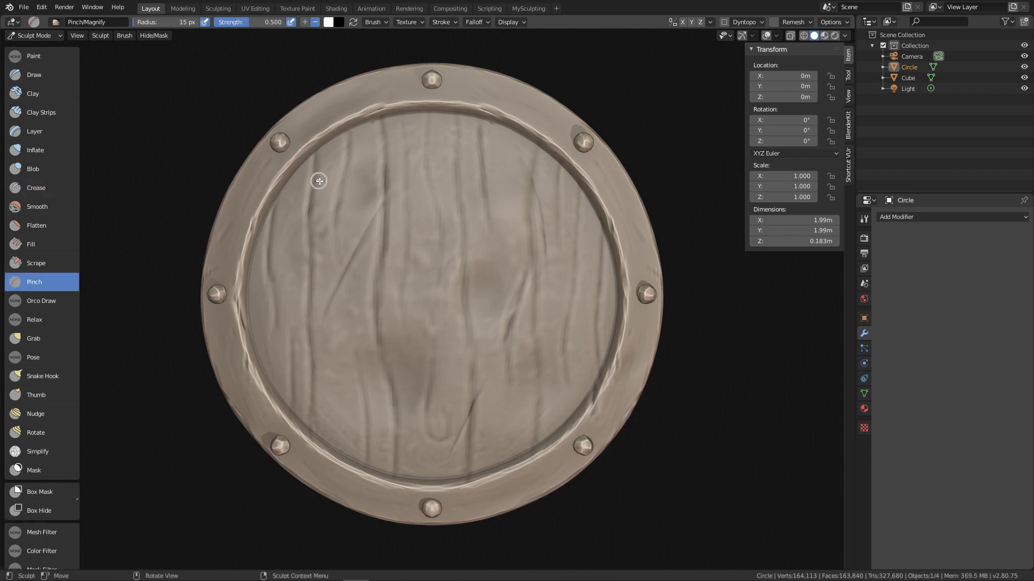
mouse_move(302, 184)
mouse_down()
mouse_move(300, 318)
mouse_move(320, 168)
mouse_move(316, 283)
mouse_up()
key(f)
click(391, 156)
drag(383, 156, 383, 259)
key(f)
click(390, 280)
drag(378, 293, 389, 374)
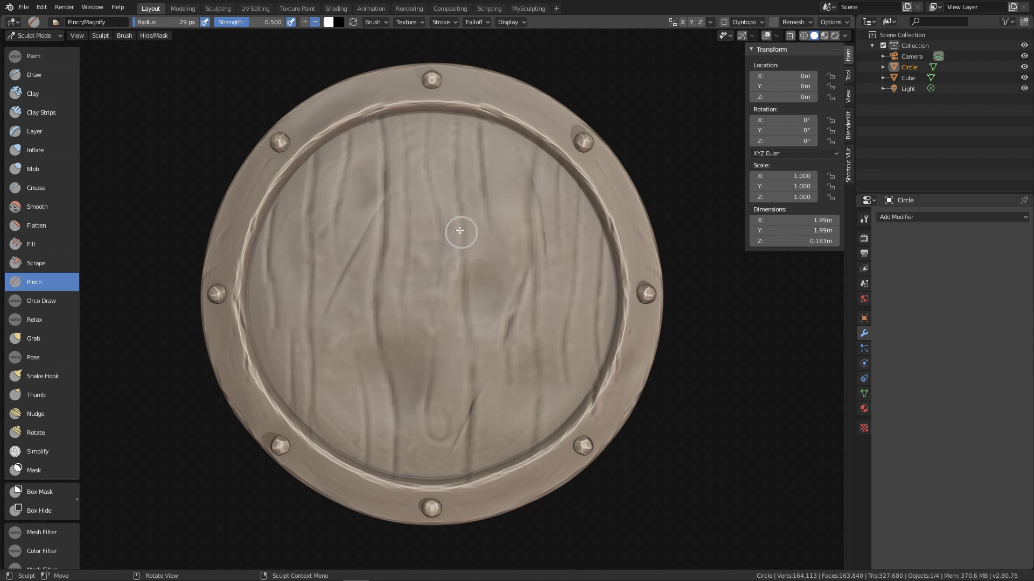